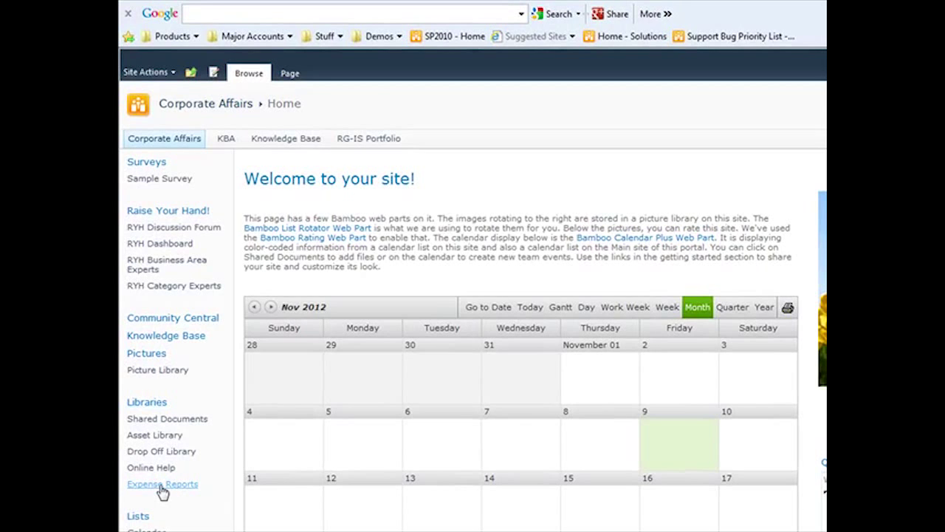
Start creating a workflow for the Expense Reports library from its Library ribbon
left_click(163, 485)
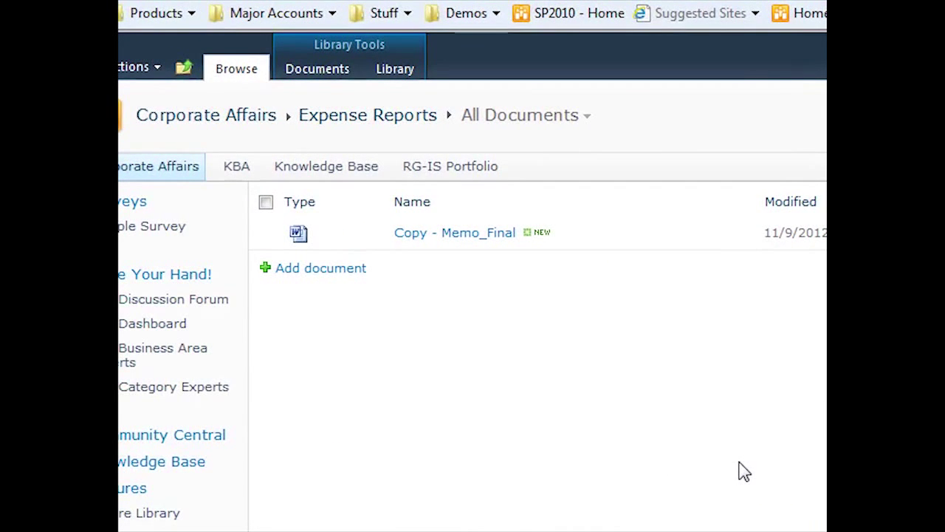
left_click(395, 68)
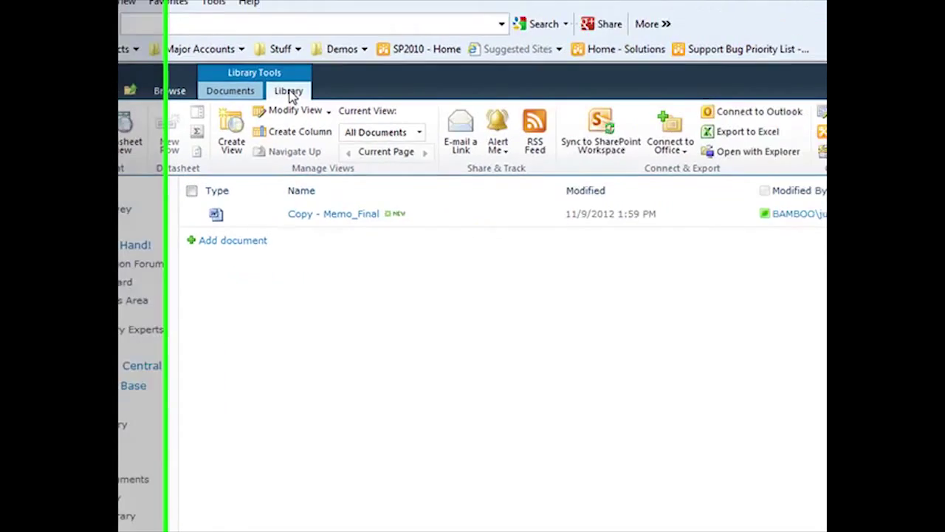
left_click(804, 137)
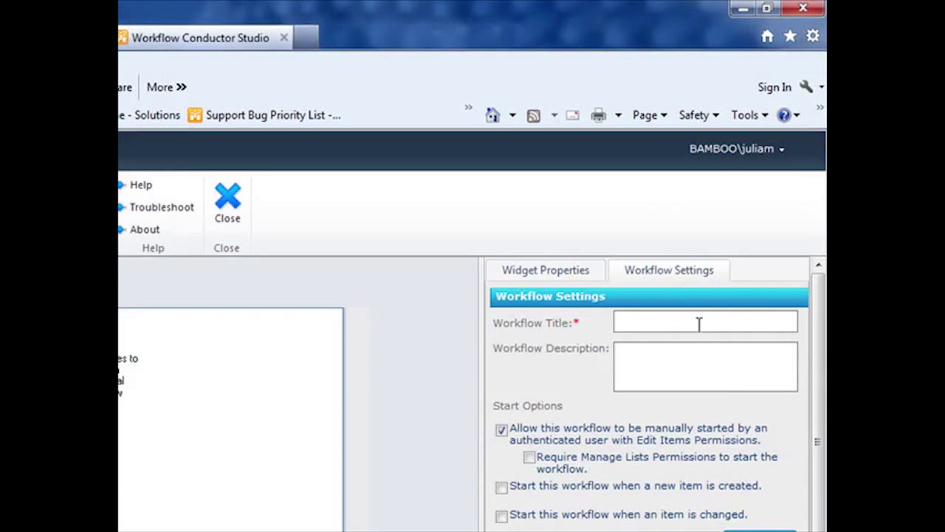
type("Expense Re")
type("port")
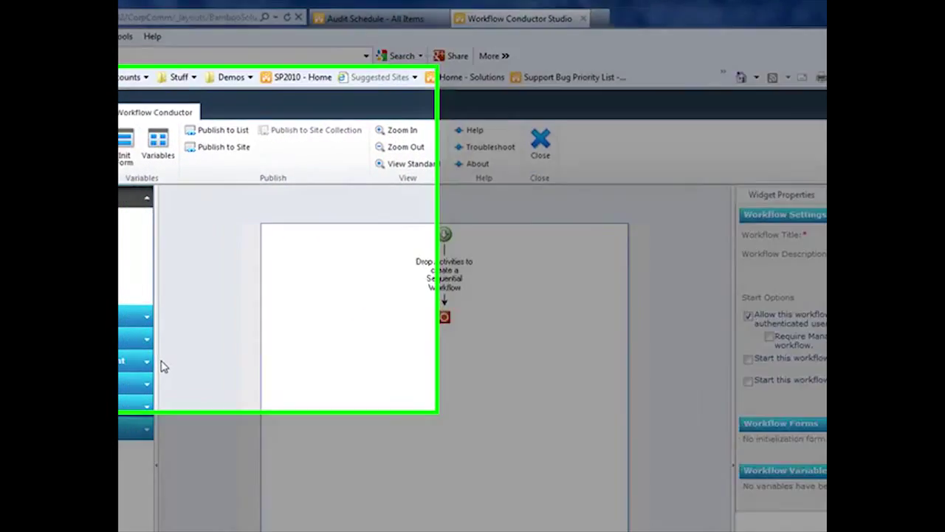
Place a Conditional Branch from Frequently Used onto the workflow canvas
left_click(137, 358)
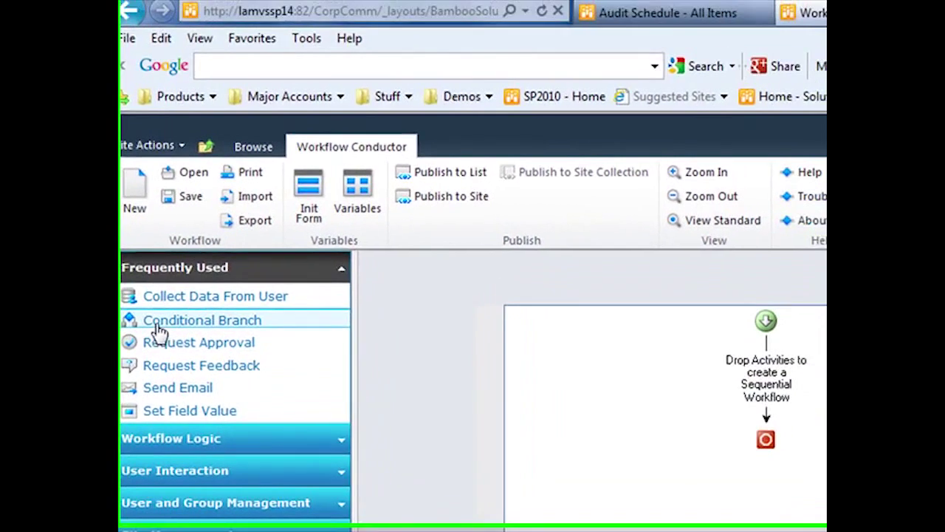
mouse_move(170, 281)
left_mouse_down()
mouse_move(755, 395)
mouse_move(750, 384)
left_mouse_up()
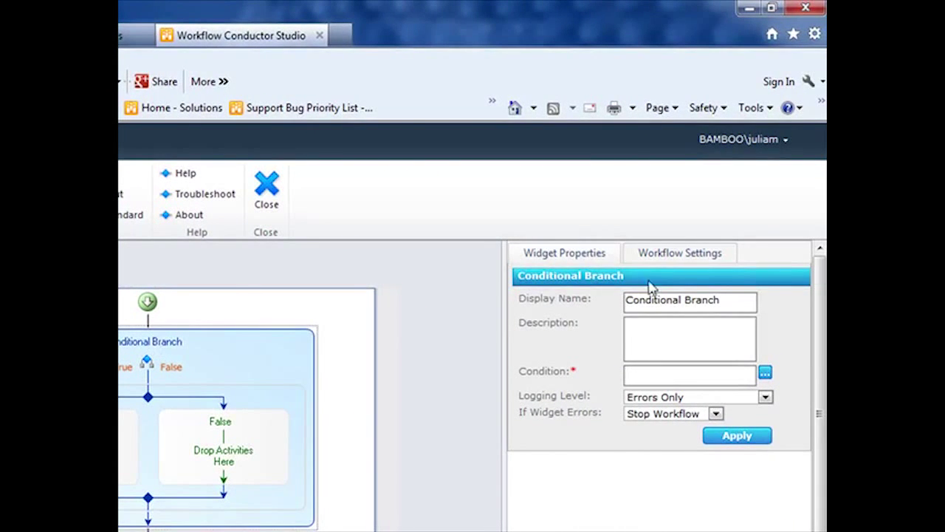
left_click(765, 372)
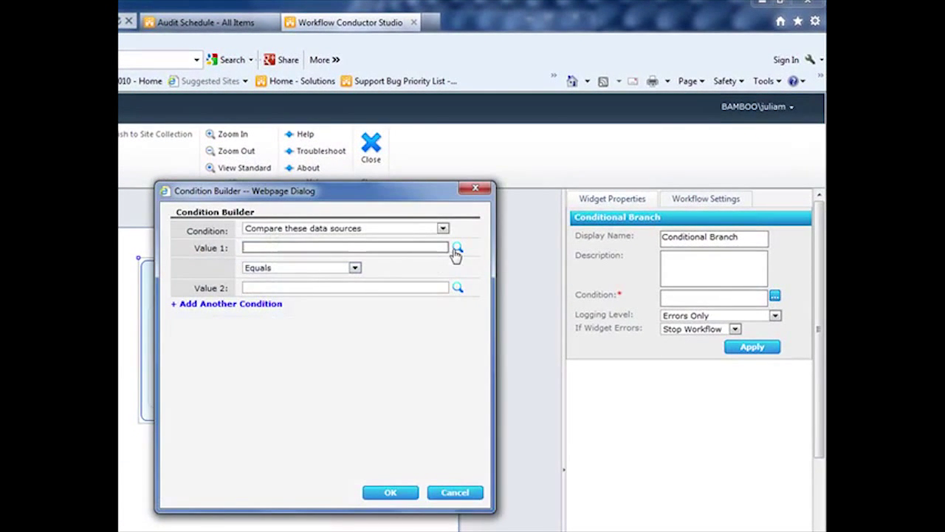
Build the branch condition CurrentItem:Value Less Than 50
left_click(457, 247)
left_click(272, 393)
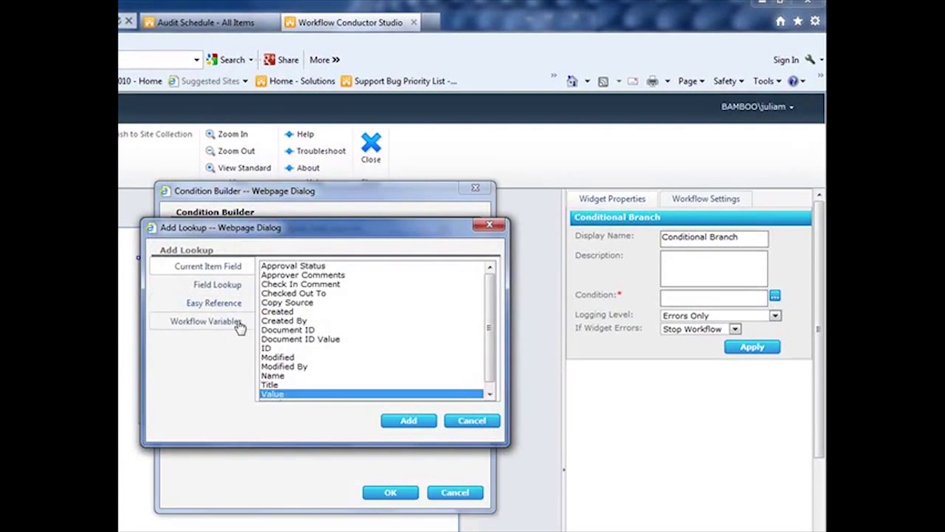
left_click(399, 421)
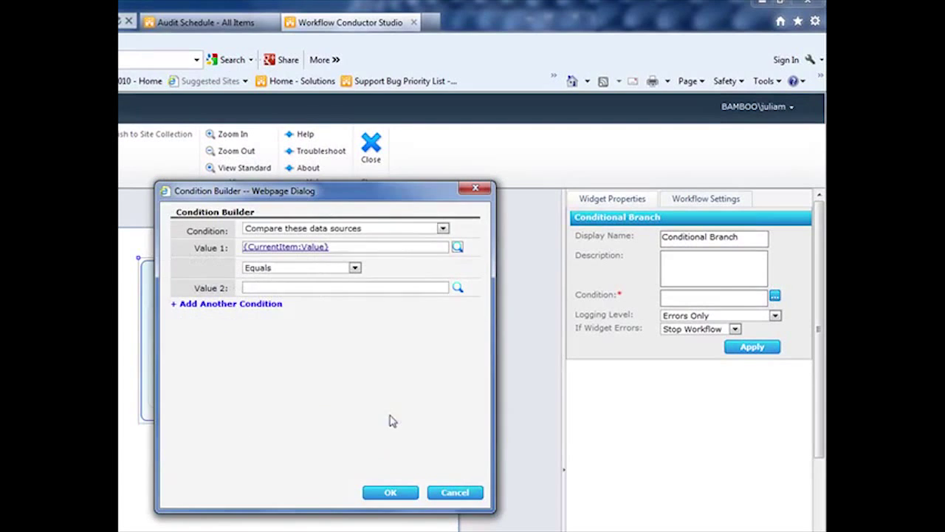
left_click(309, 268)
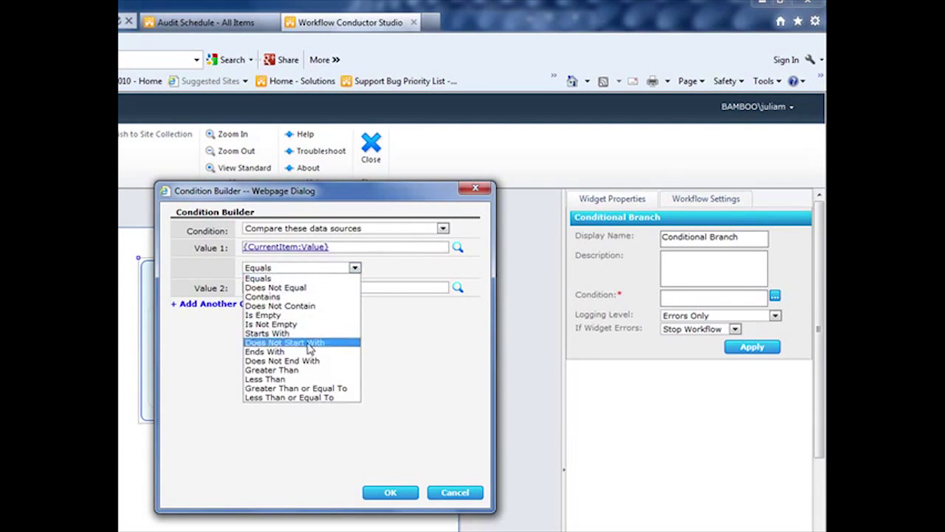
left_click(317, 381)
left_click(317, 288)
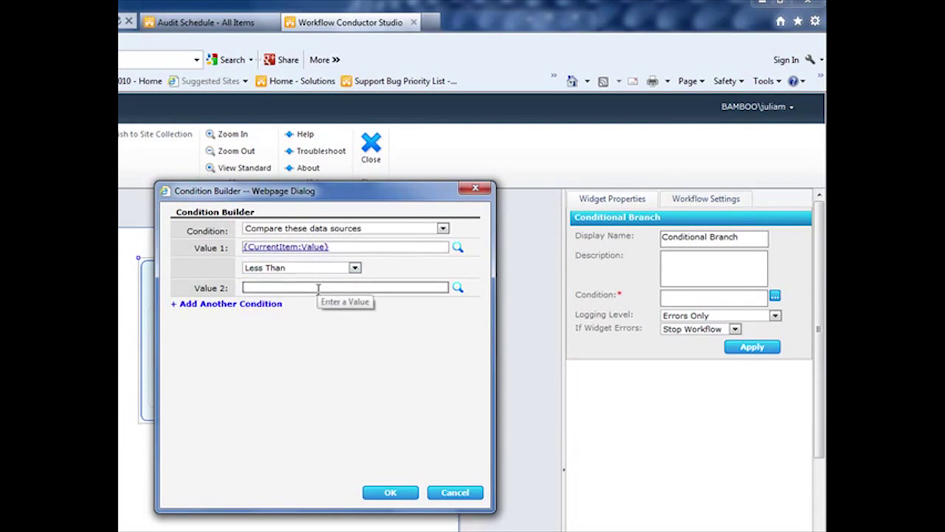
type("50")
left_click(390, 492)
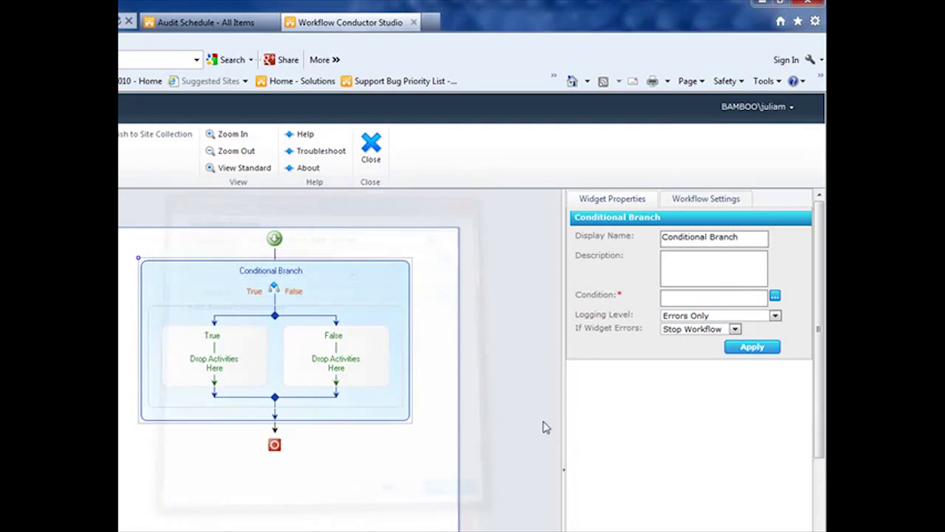
Rename the branch to 'Value < $50?' and apply its settings
left_click_drag(739, 237, 642, 247)
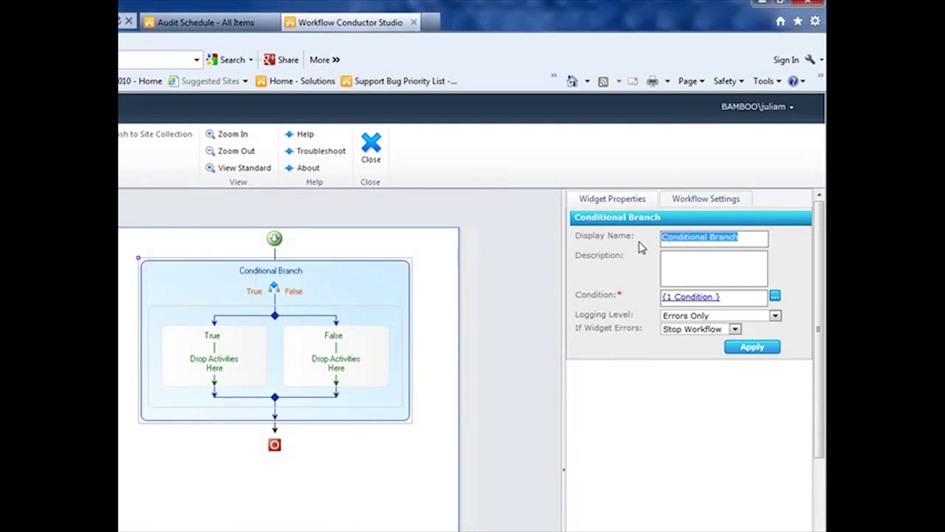
type("Value < %")
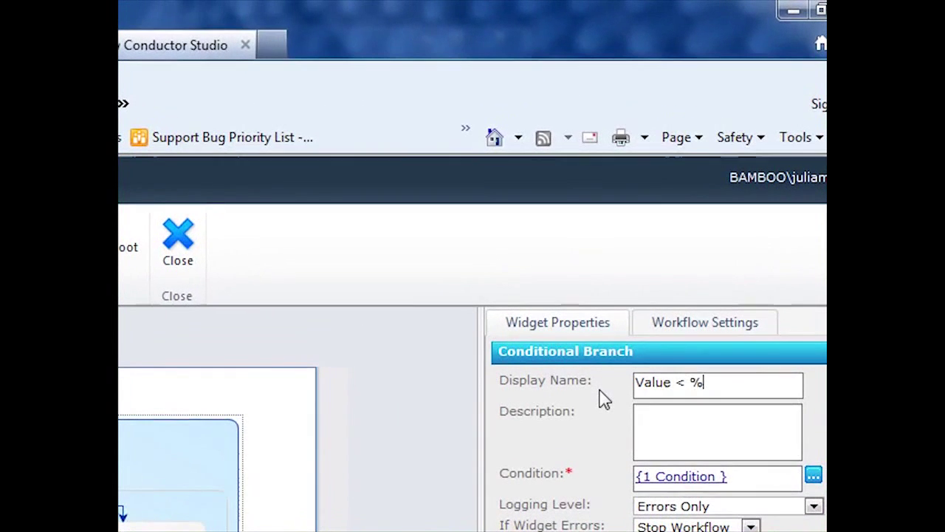
key("BackSpace")
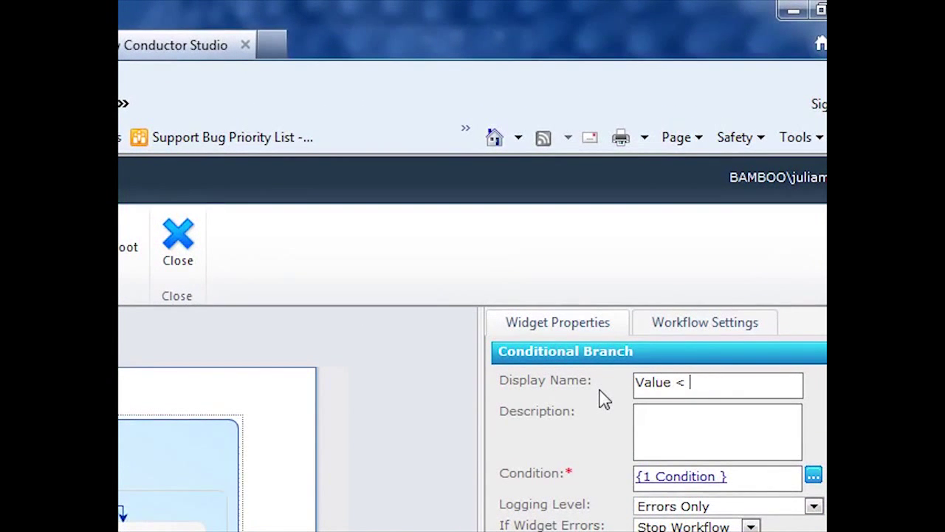
type("$50")
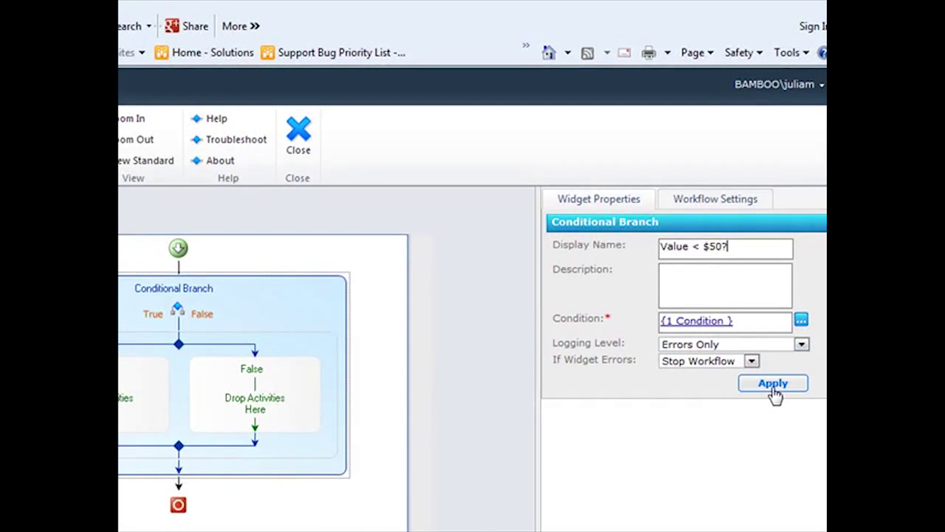
left_click(774, 391)
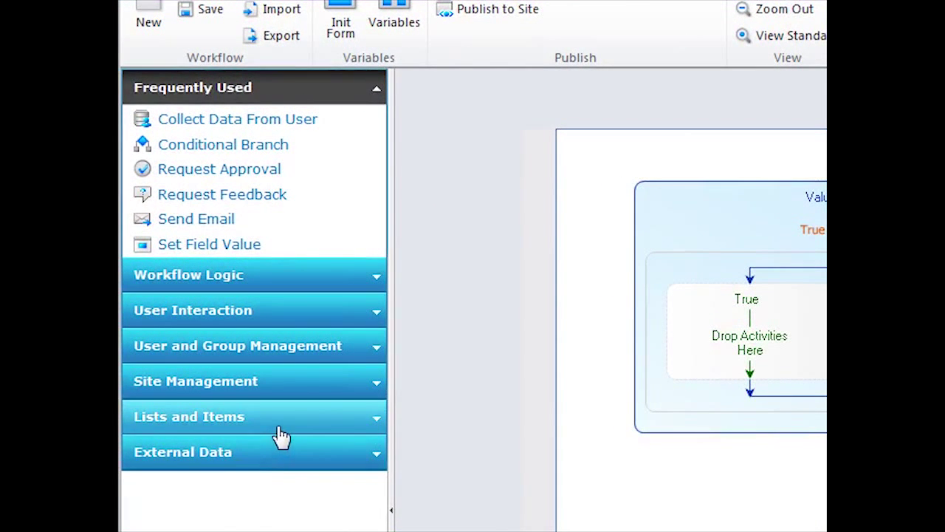
Add Set Approval Status to the True branch targeting the Current Item, with an auto-approval comment
left_click(282, 421)
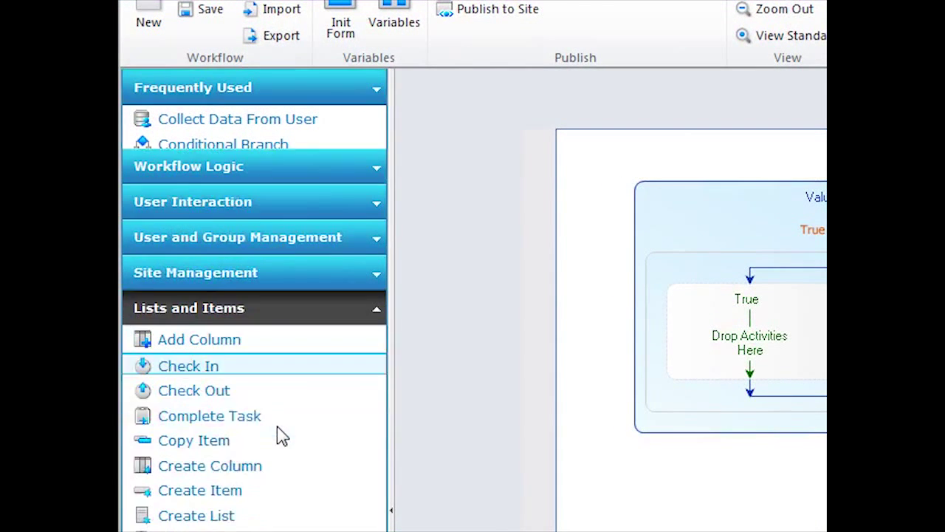
mouse_move(207, 503)
left_mouse_down()
mouse_move(361, 274)
mouse_move(377, 272)
left_mouse_up()
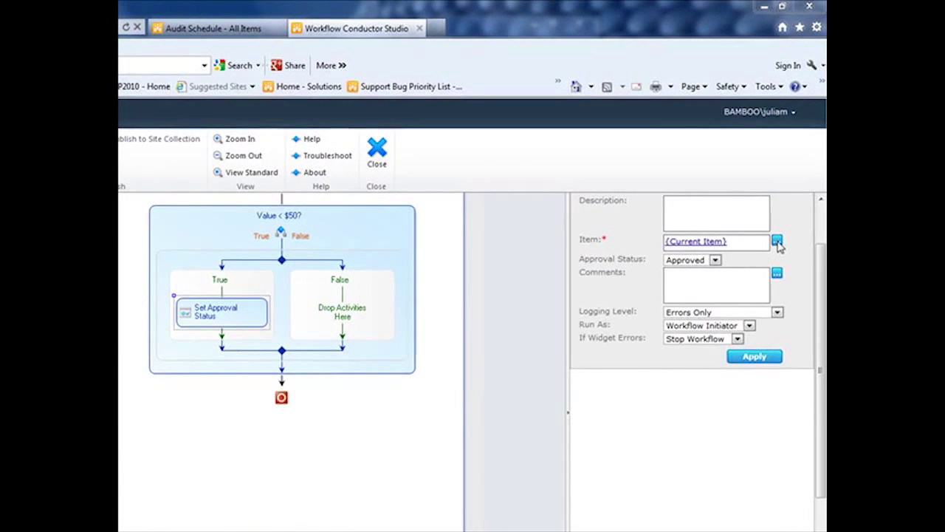
left_click(777, 241)
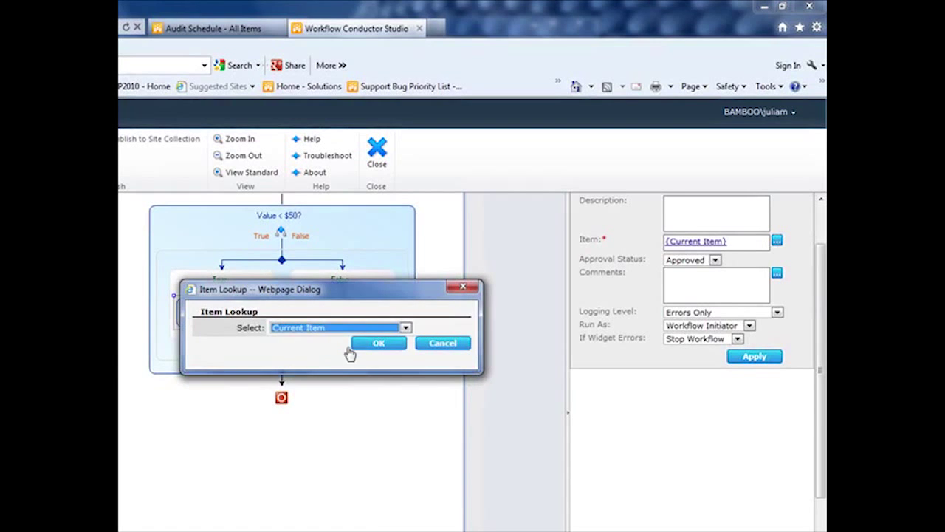
left_click(384, 344)
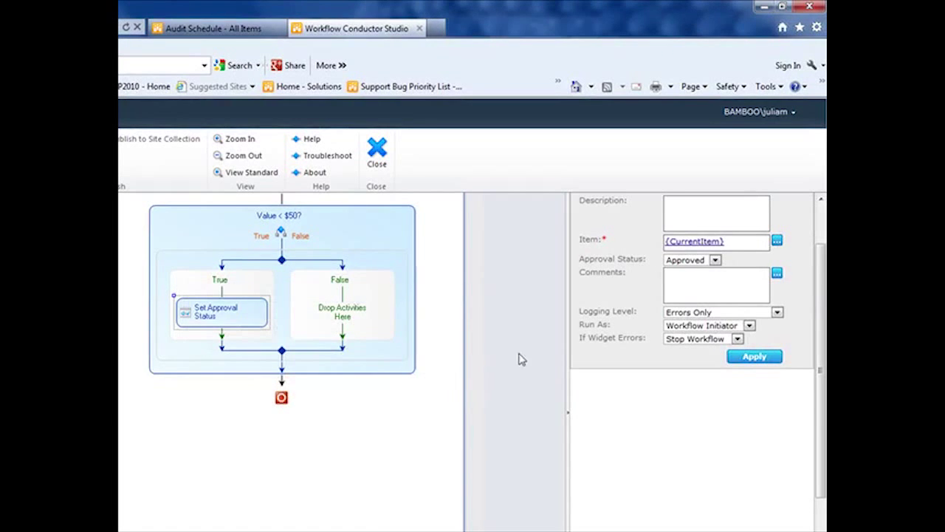
left_click(723, 295)
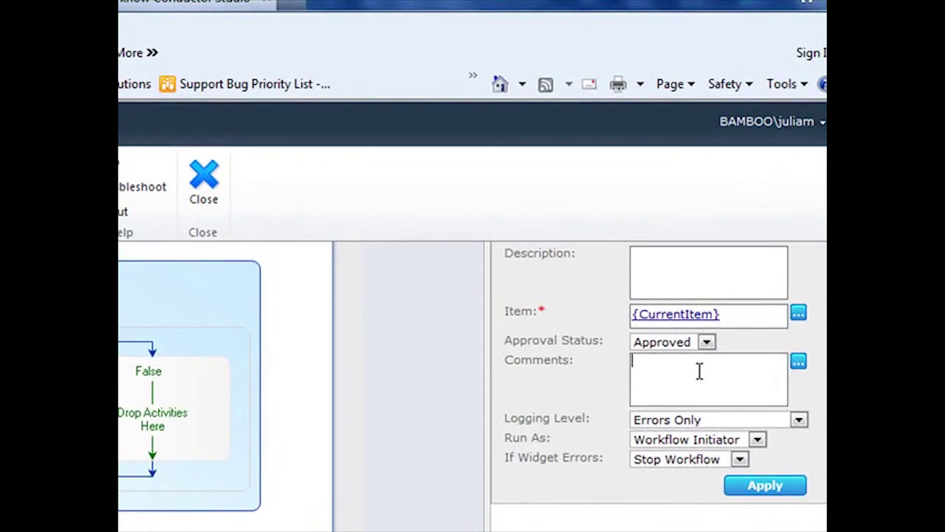
type("value less than")
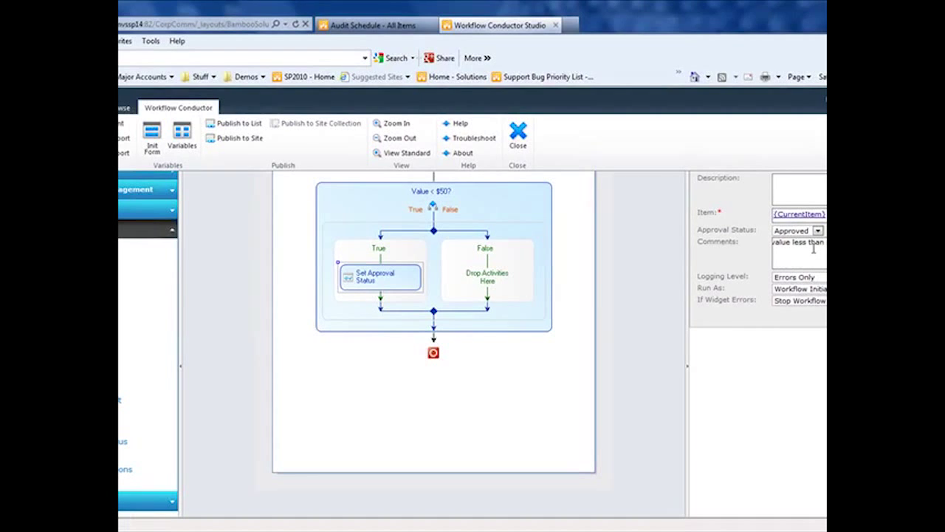
type("$50, repor")
type("t auto-approved.")
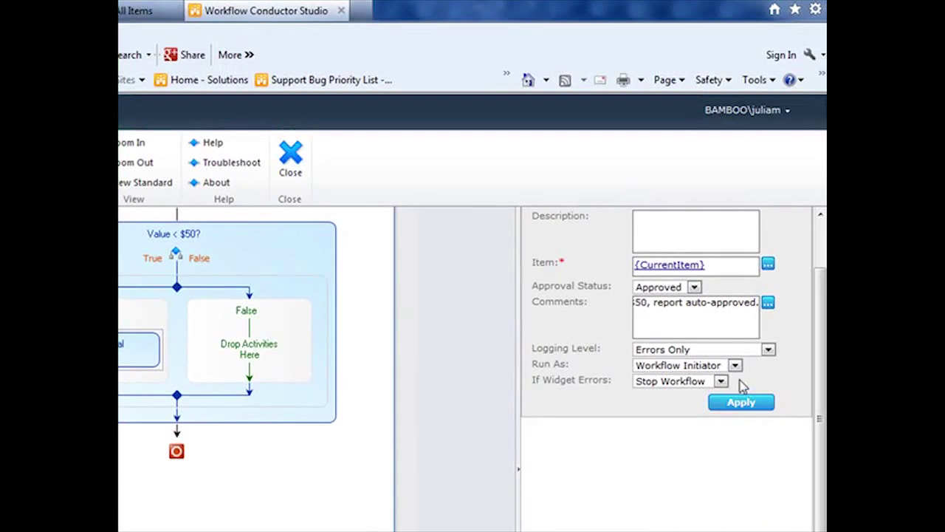
Run the approval activity as Workflow Designer and apply its settings
left_click(758, 348)
left_click(720, 390)
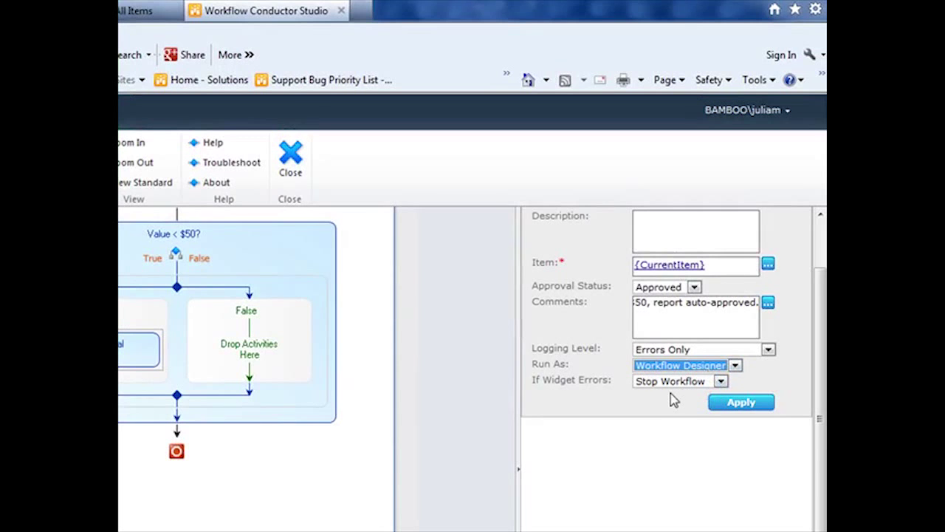
left_click(742, 402)
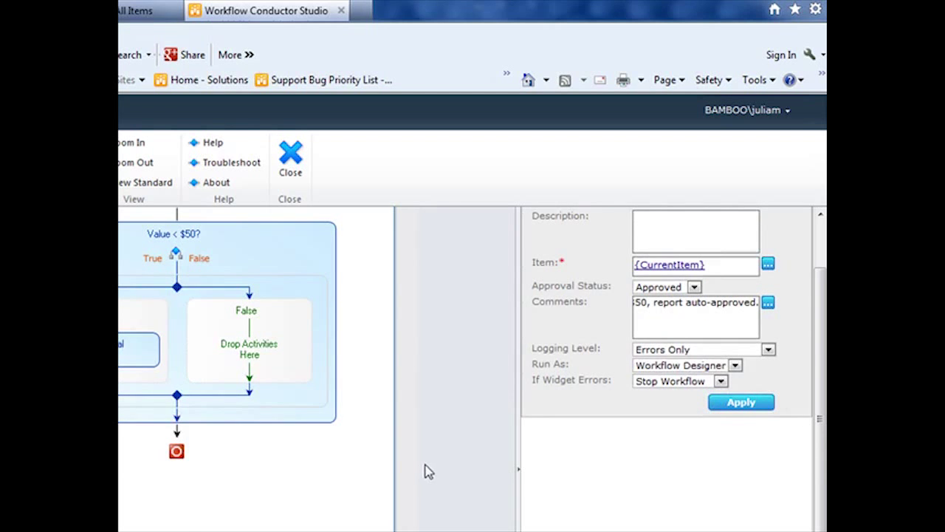
scroll(429, 471, "up", 1)
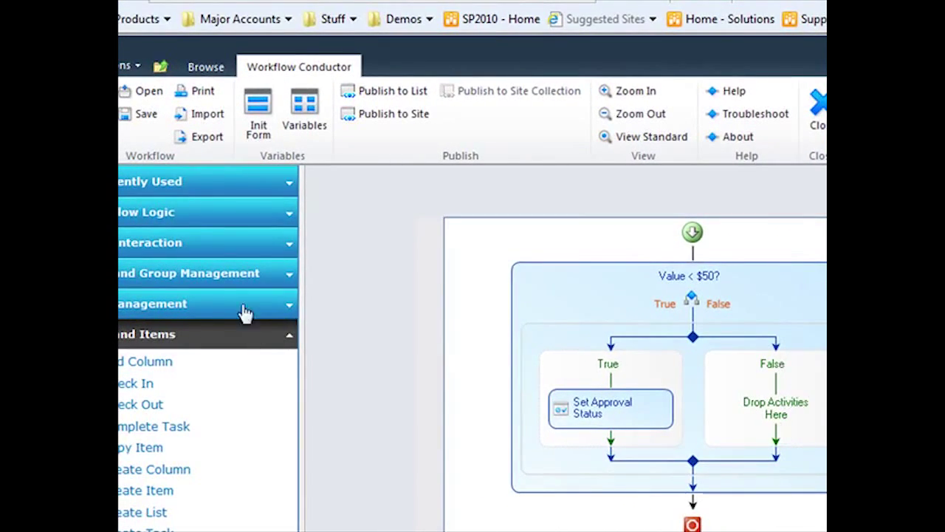
Add a Request Approval activity to the False branch named 'first round of review'
left_click(182, 212)
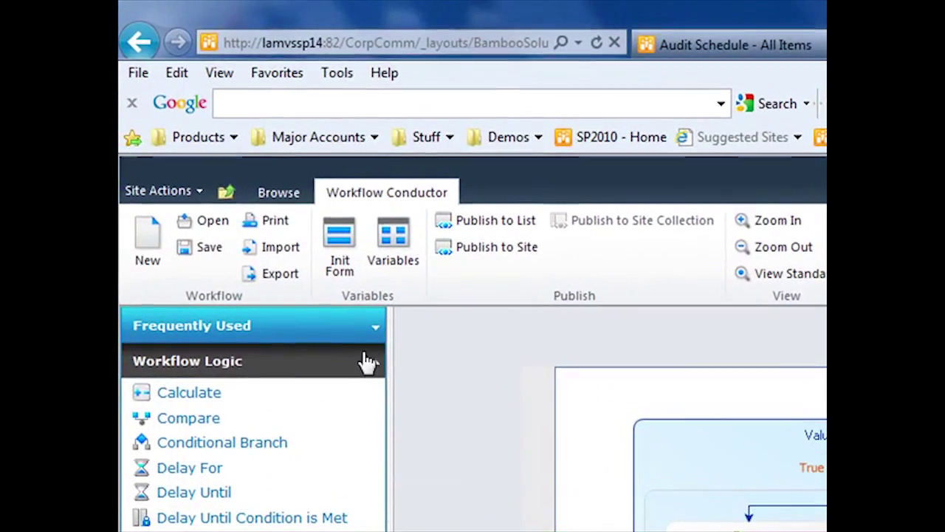
left_click(319, 332)
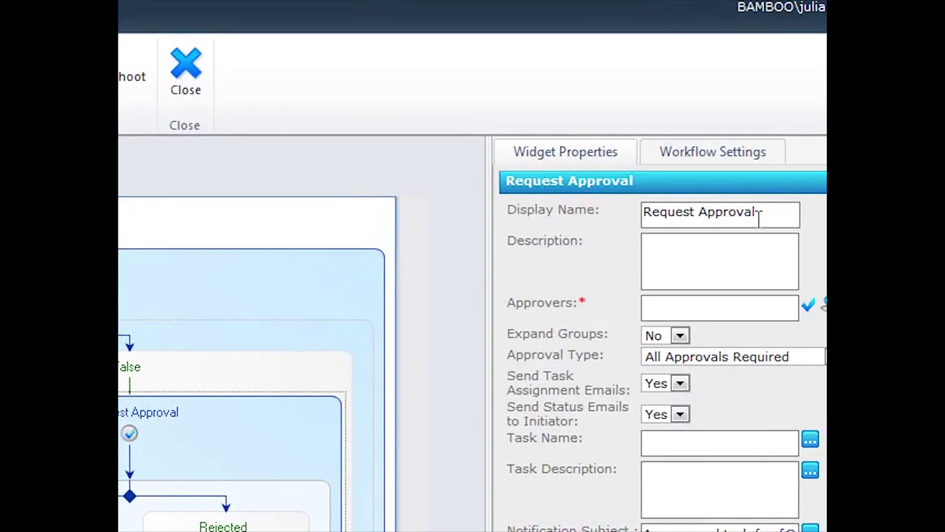
left_click_drag(760, 214, 644, 215)
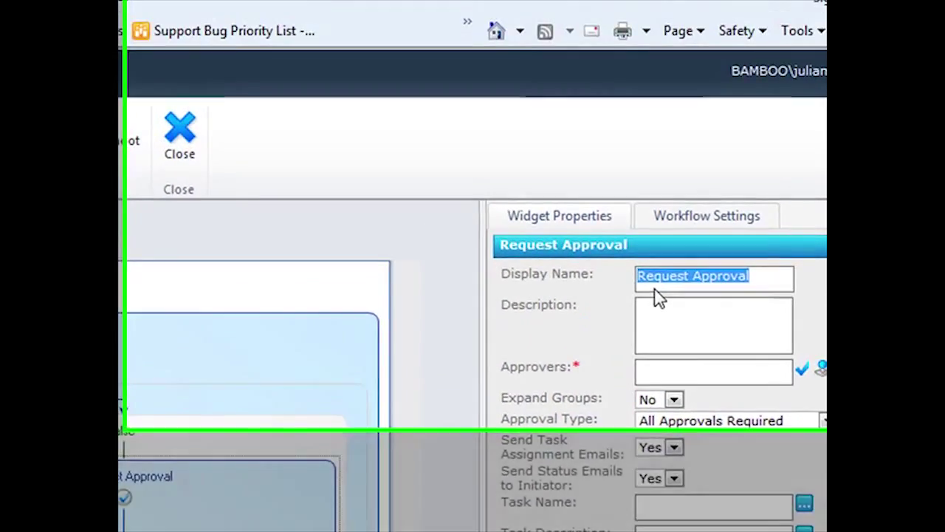
type("first ")
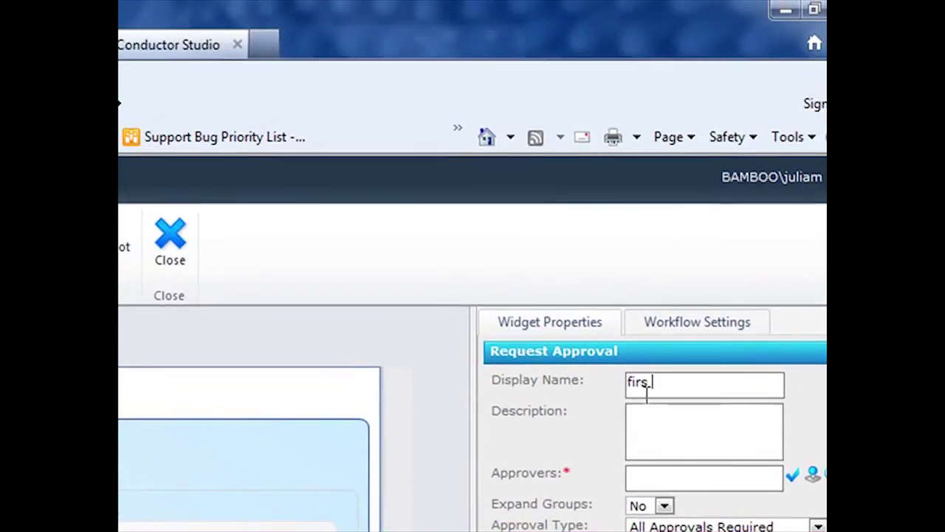
type("round of")
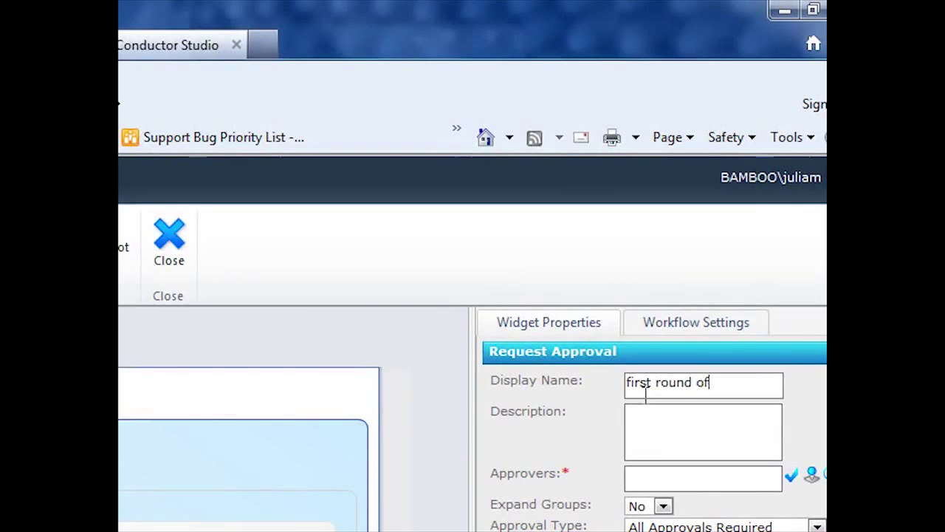
type(" re")
type("view")
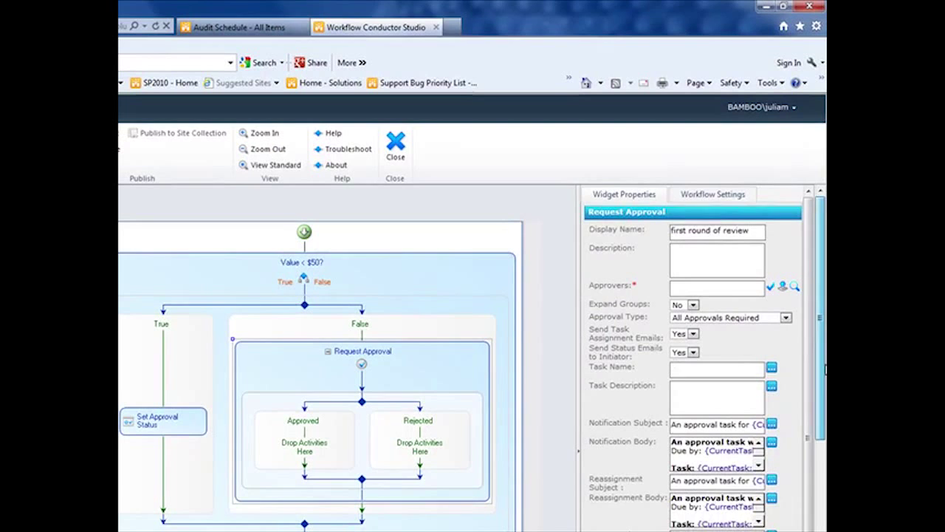
scroll(712, 385, "down", 1)
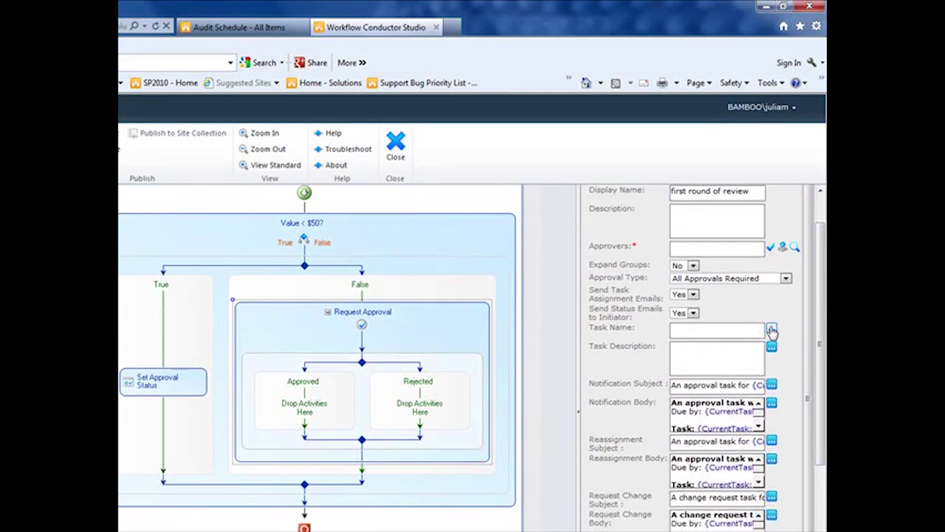
Set the task name to 'Please review this expense report' in the Text Editor and save it
left_click(772, 329)
left_click(473, 295)
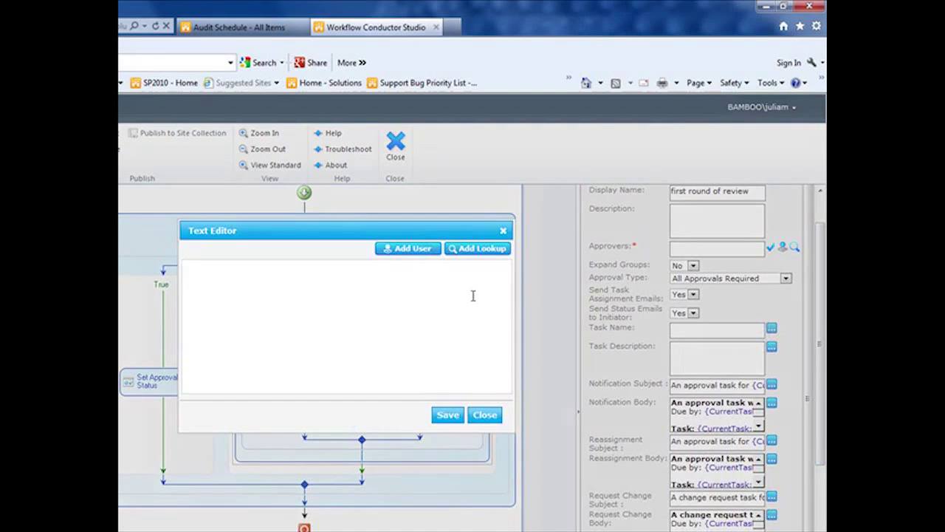
type("Please review this expense report")
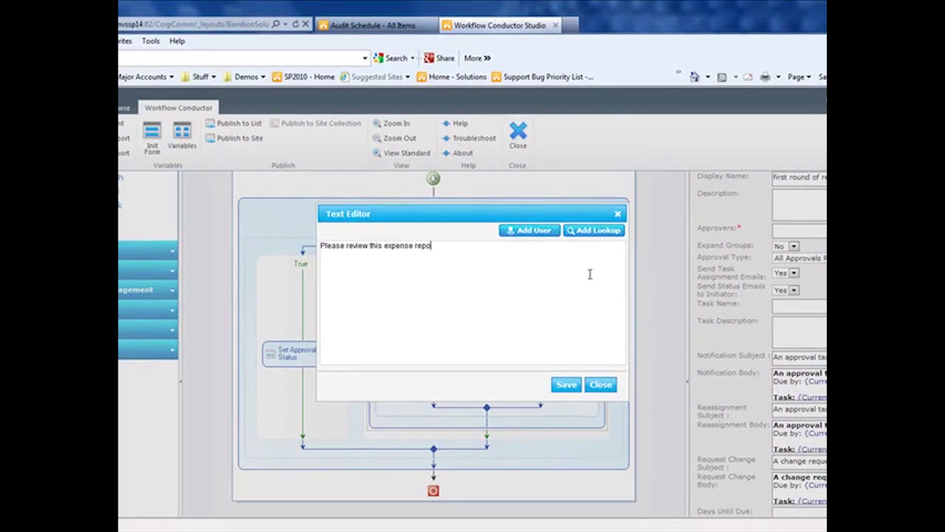
left_click(567, 385)
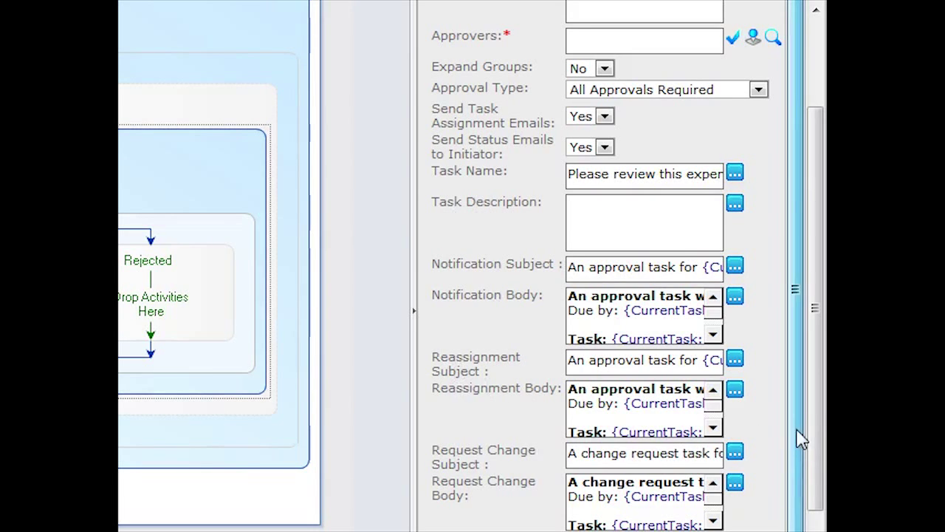
left_click_drag(816, 432, 819, 332)
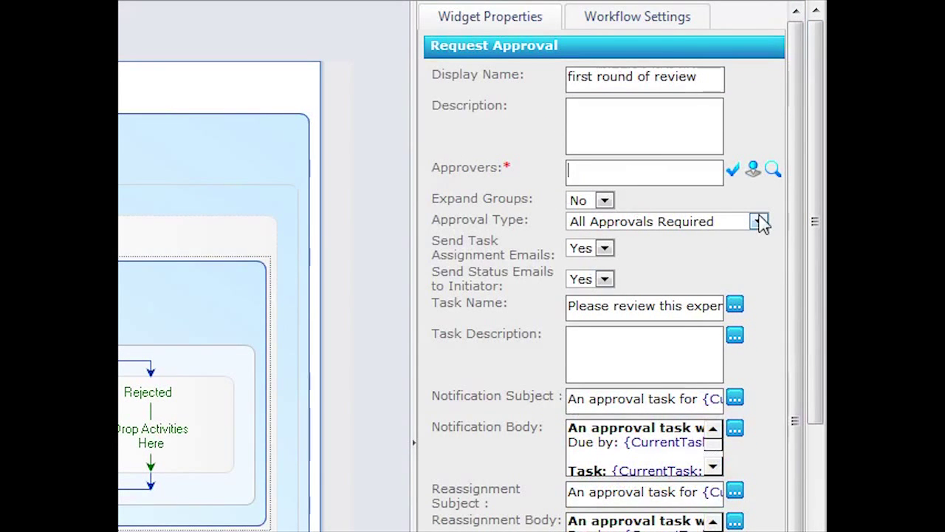
type("tt")
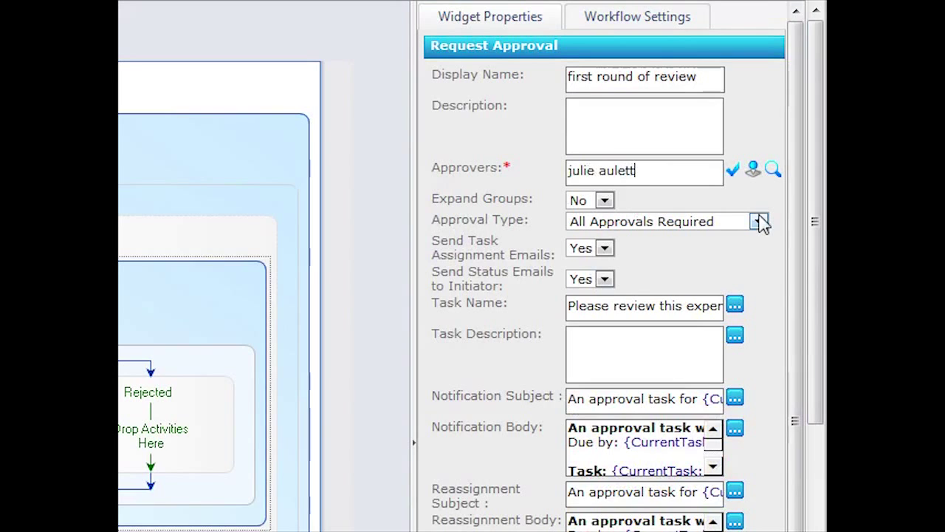
type("a")
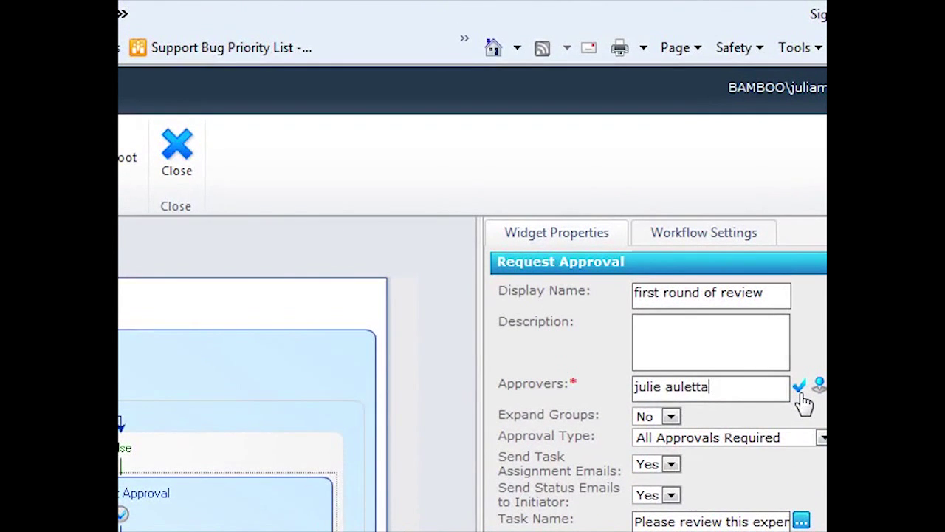
Resolve the approver with Check Names and require only one approval
left_click(801, 387)
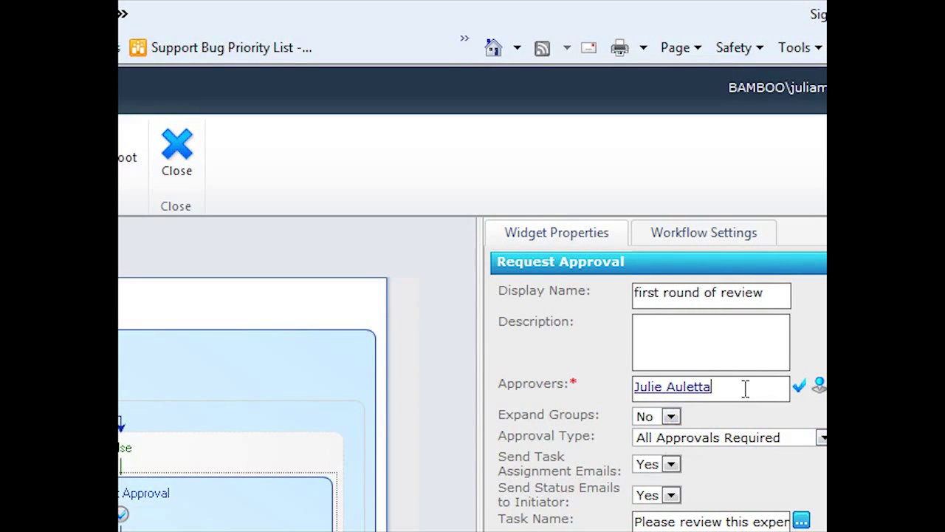
left_click(767, 438)
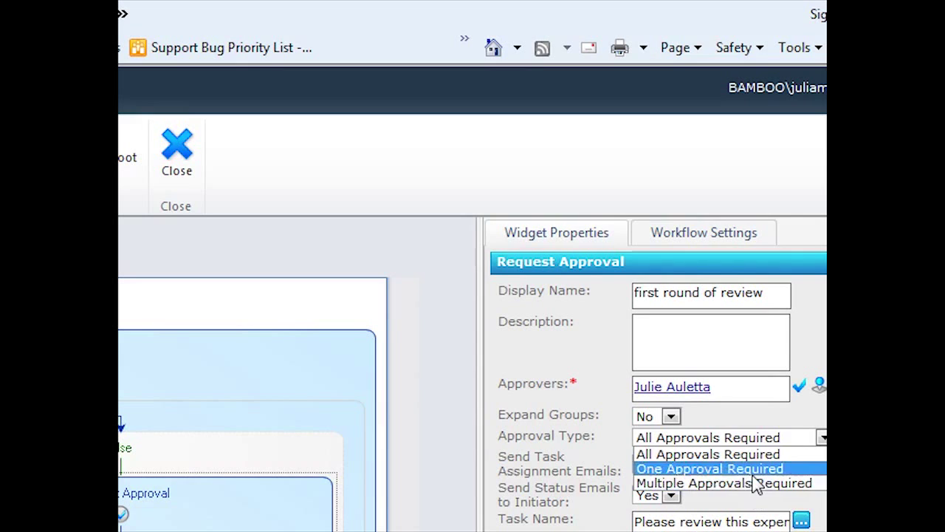
left_click(754, 469)
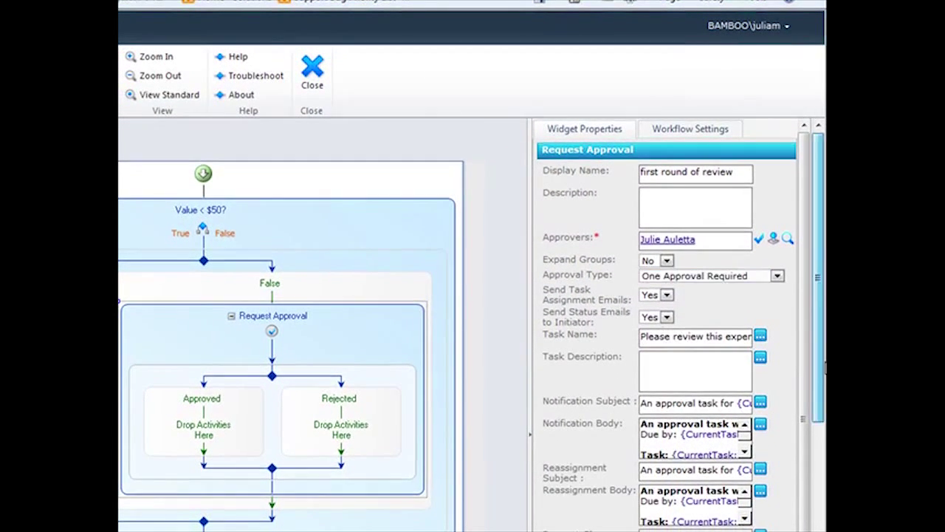
scroll(667, 339, "down", 5)
scroll(604, 459, "down", 2)
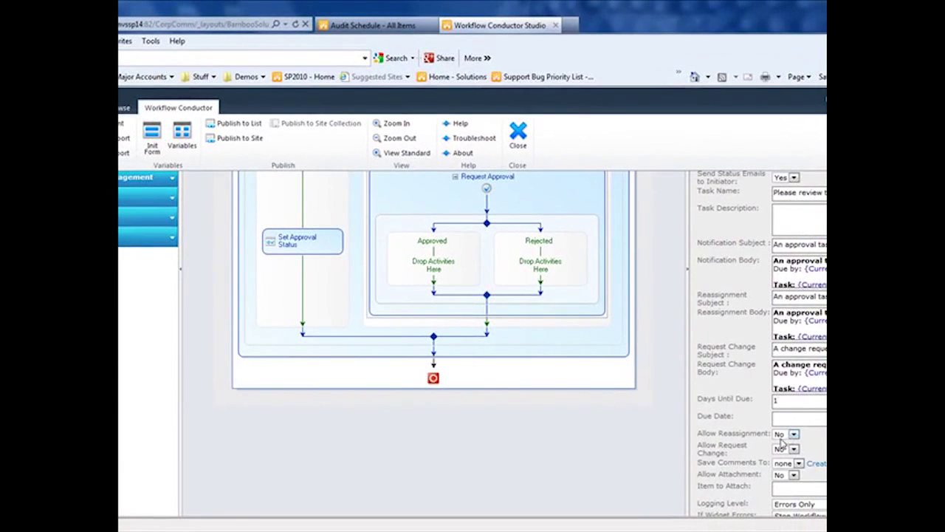
Give the task 1 day until due and start creating a varComment variable for comments
left_click(795, 435)
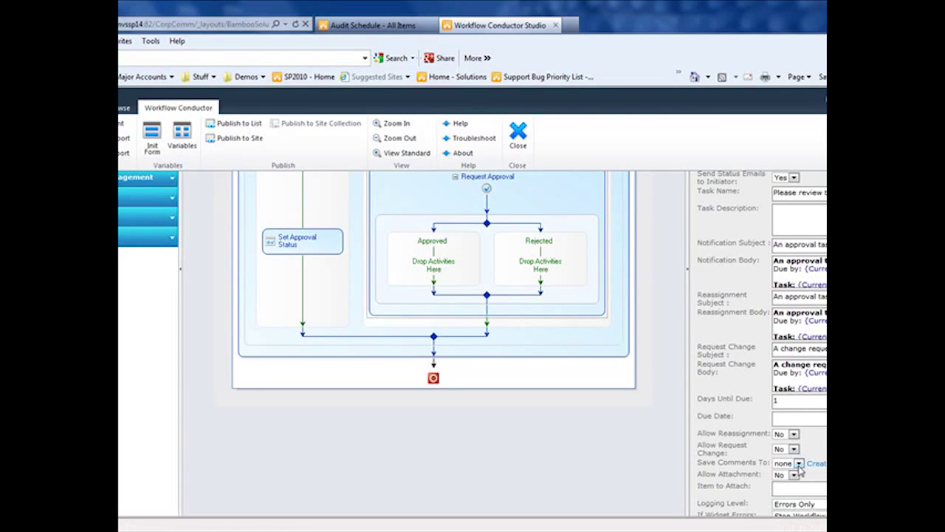
left_click(817, 463)
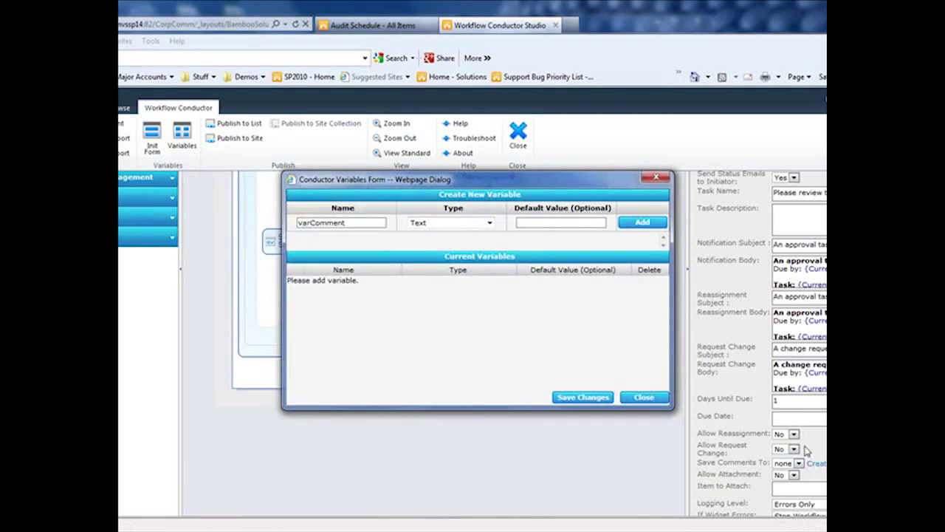
Add varComment as a text variable and save it for Save Comments To
left_click(642, 222)
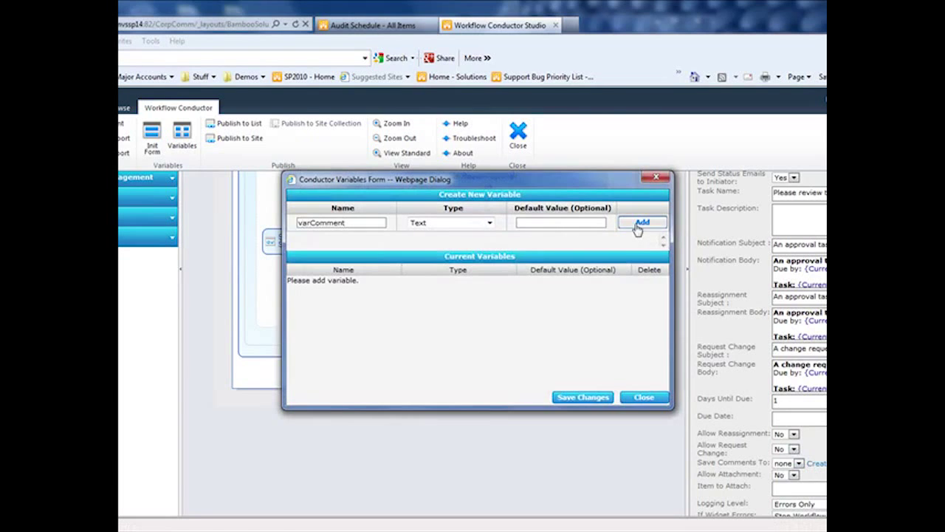
left_click(583, 398)
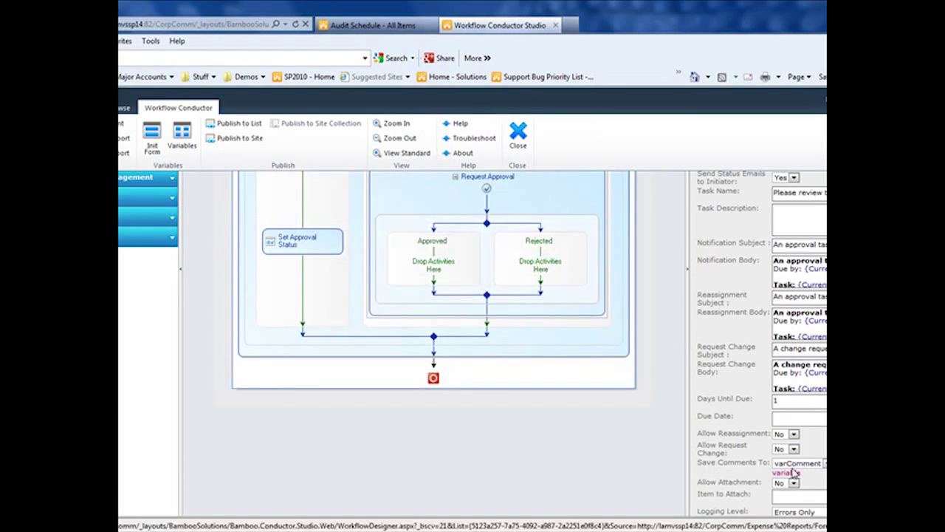
scroll(761, 369, "down", 1)
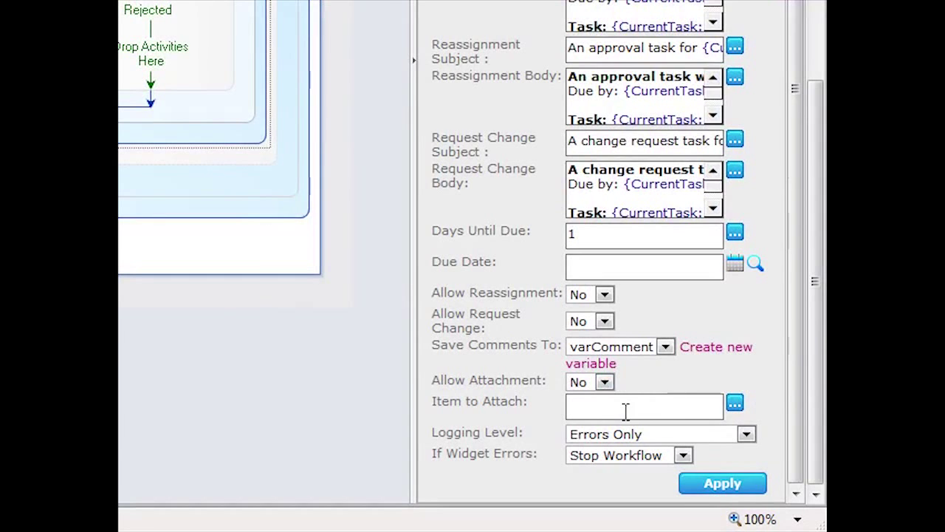
Allow an attachment on the approval task and attach the Current Item
left_click(605, 382)
left_click(583, 399)
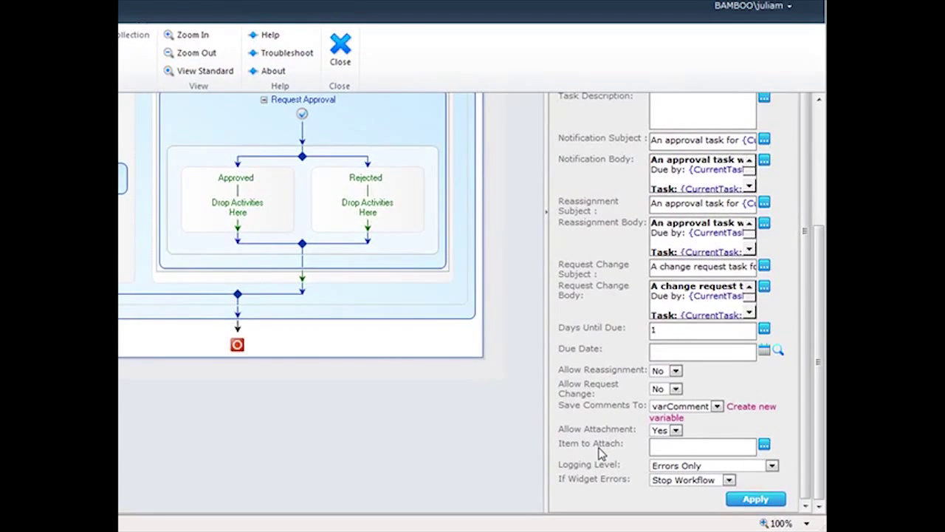
left_click(602, 448)
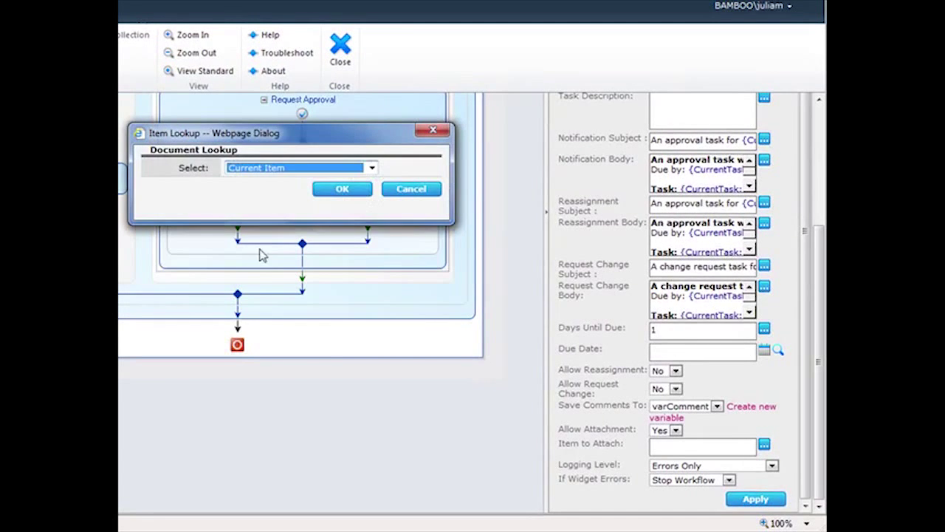
left_click(342, 190)
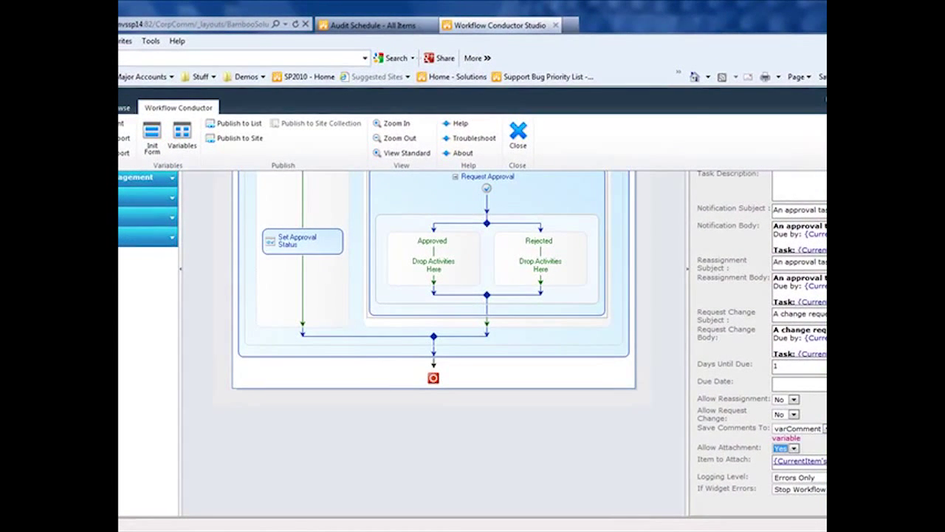
scroll(761, 333, "up", 1)
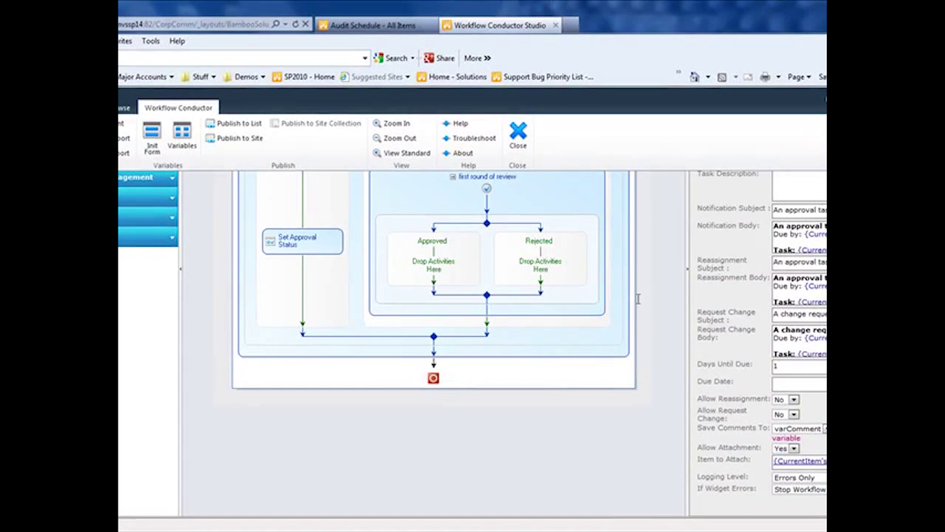
scroll(434, 295, "up", 3)
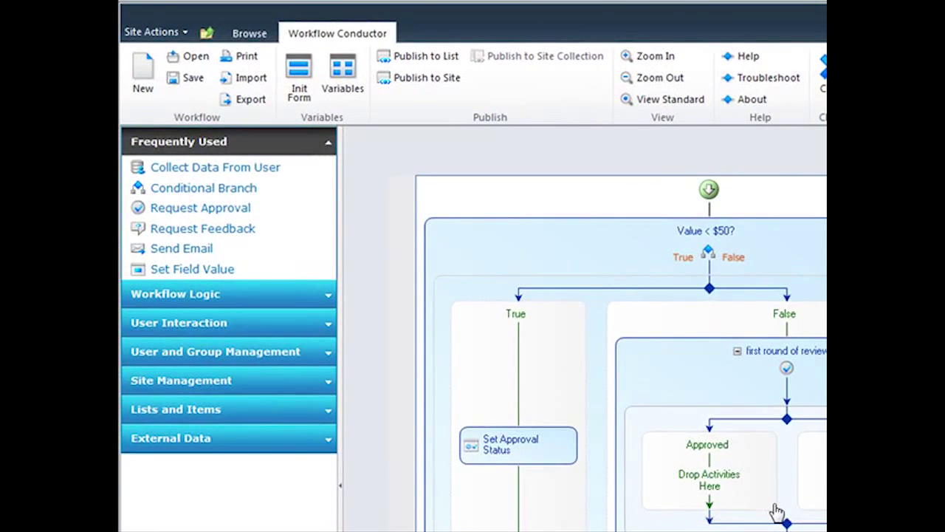
Place a Conditional Branch under Approved and rename it 'is expense over $1000?'
left_click(777, 512)
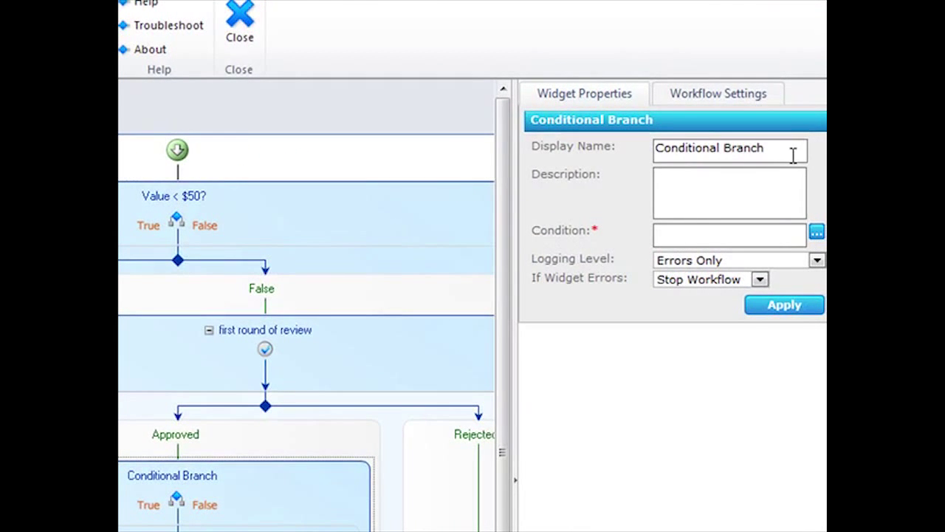
left_click_drag(793, 151, 588, 144)
type("i")
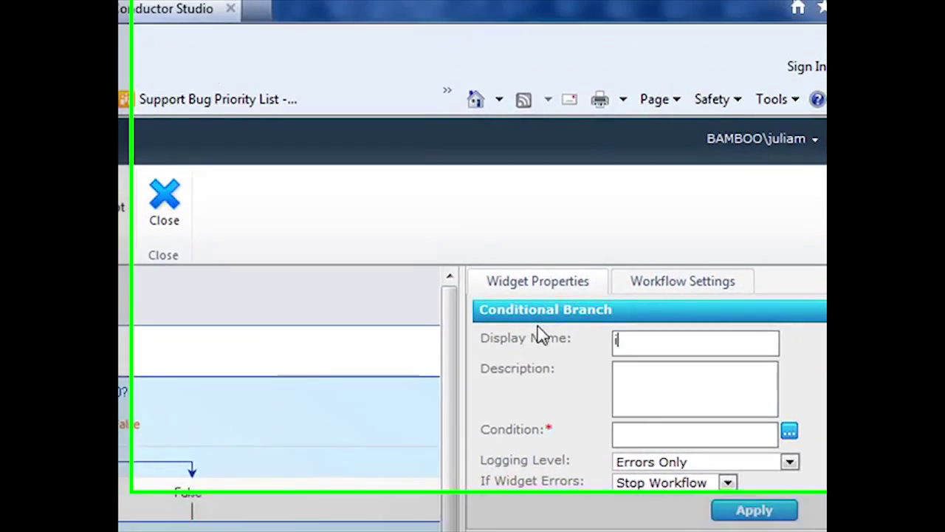
type("s ex")
type("pense over $1000")
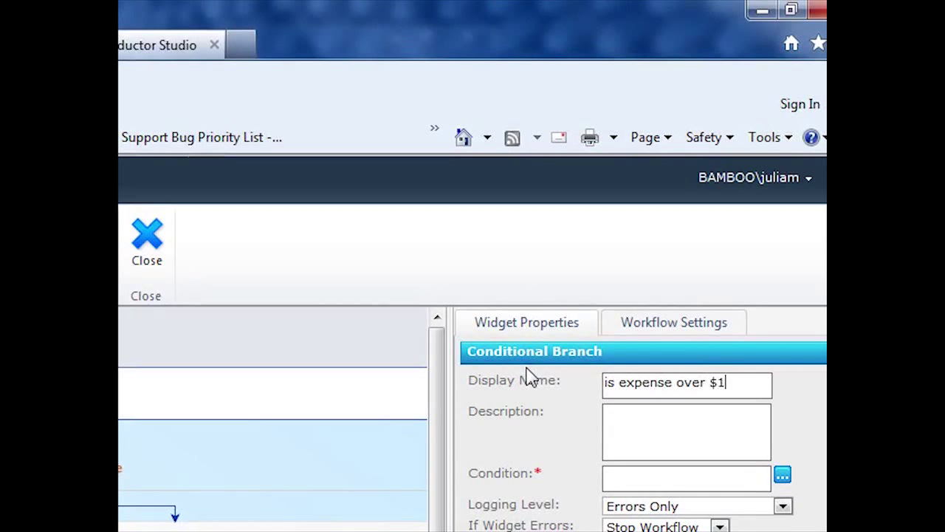
type("?")
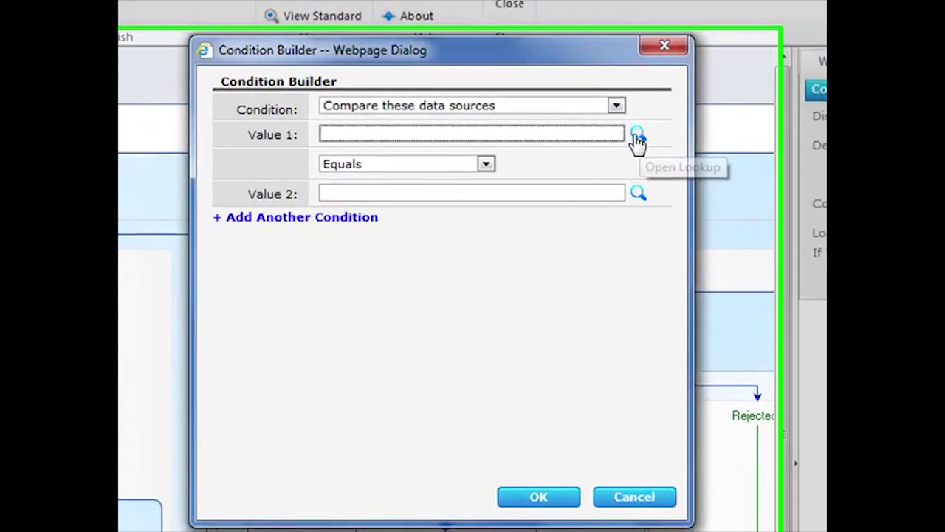
Build the condition Current Item Value Greater Than 1000 and confirm it
left_click(455, 240)
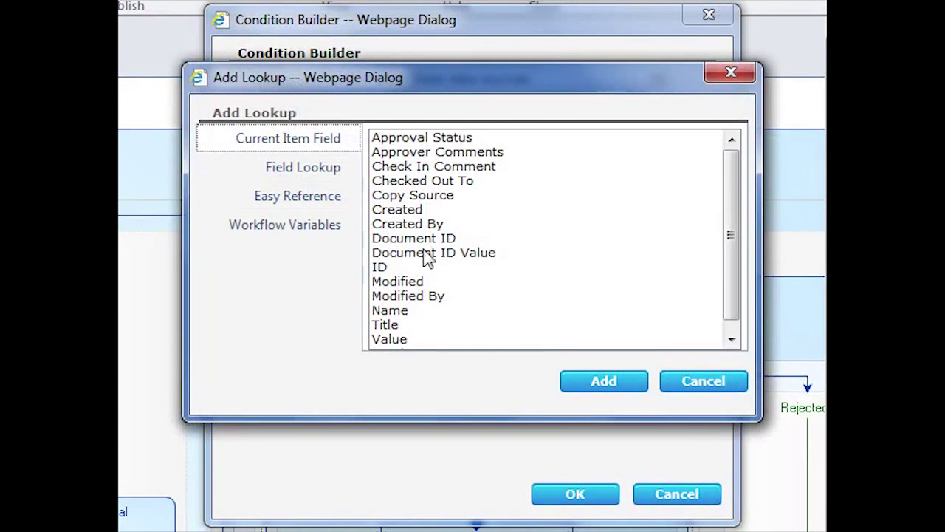
left_click(410, 340)
left_click(603, 381)
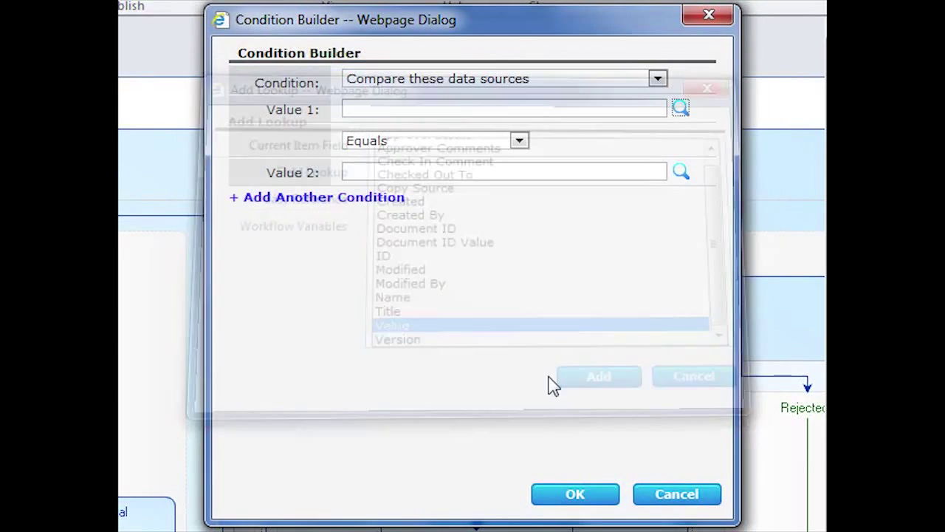
left_click(436, 140)
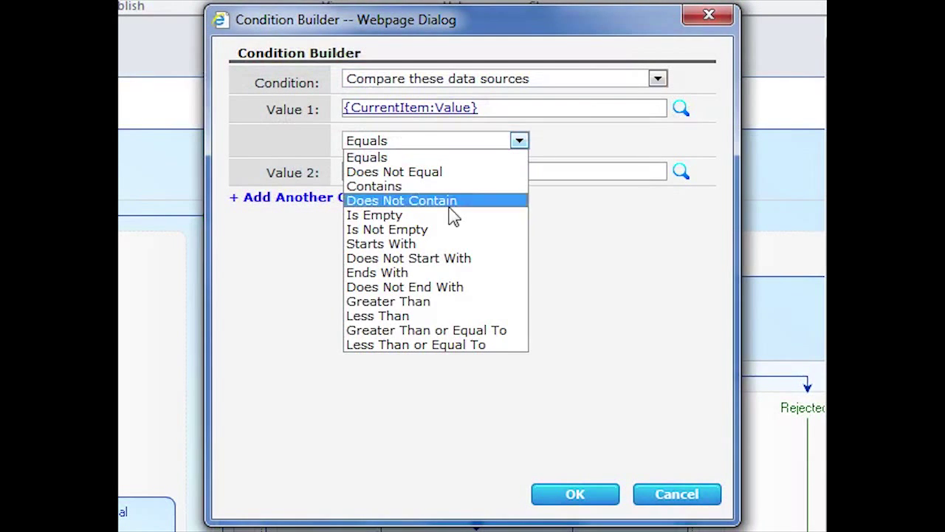
left_click(444, 303)
left_click(478, 171)
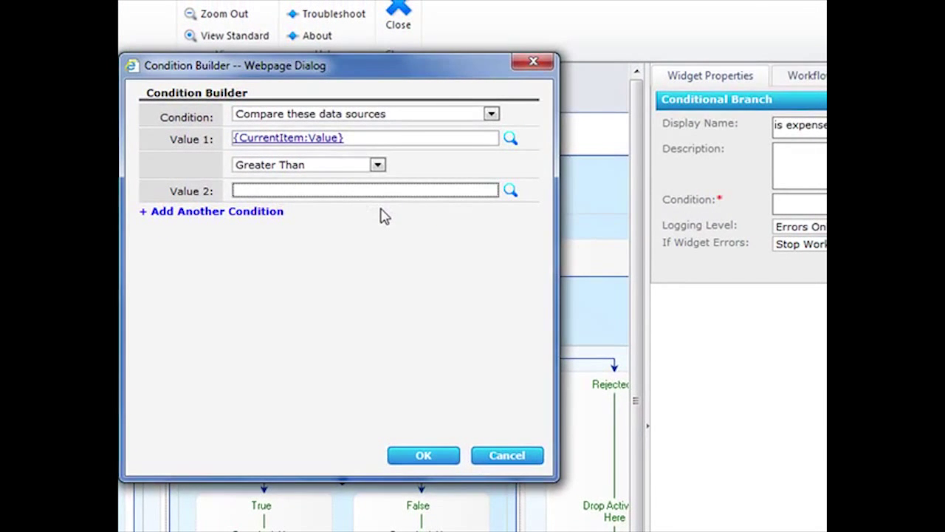
type("1000")
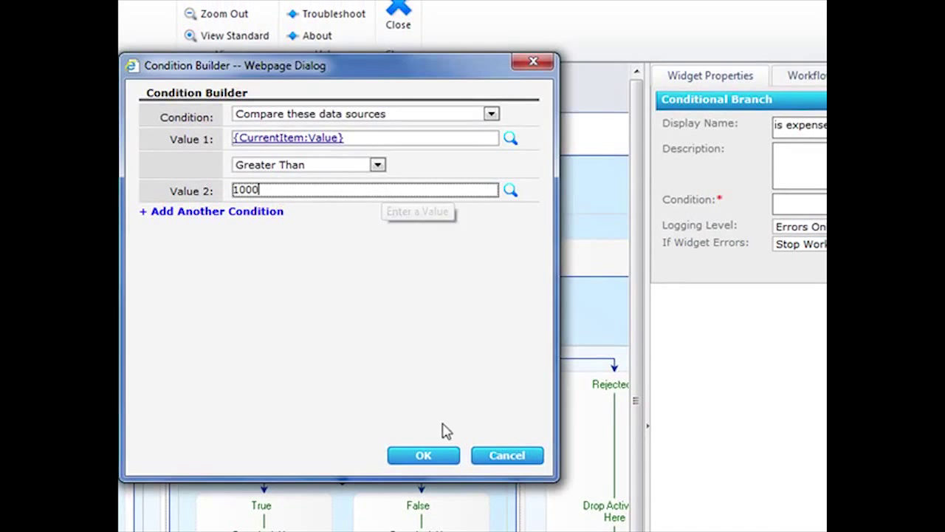
left_click(423, 455)
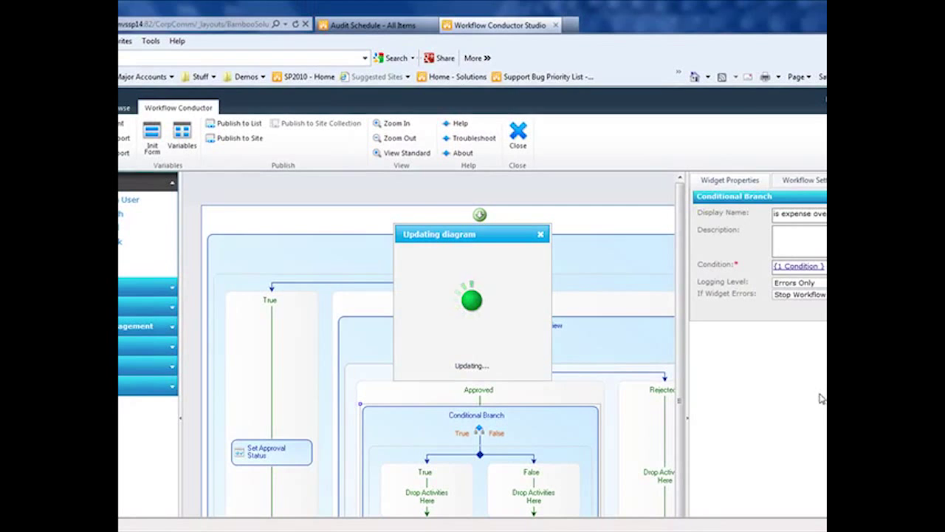
scroll(473, 339, "down", 3)
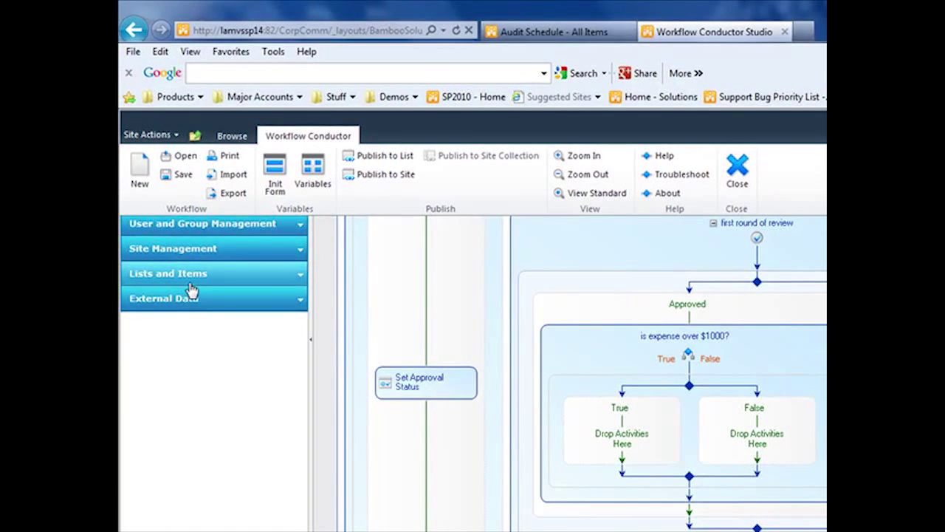
Add Set Approval Status to the False branch with varComment as its comments
left_click(190, 273)
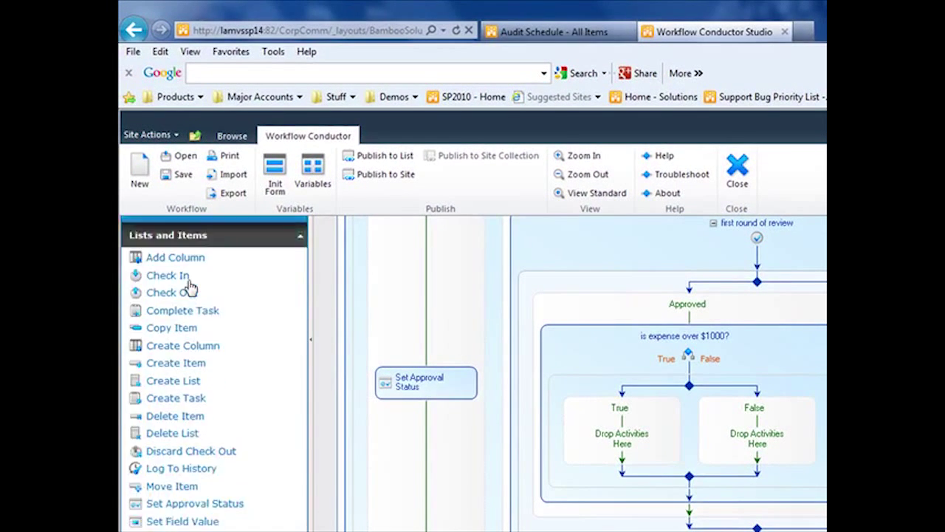
left_click_drag(185, 435, 735, 448)
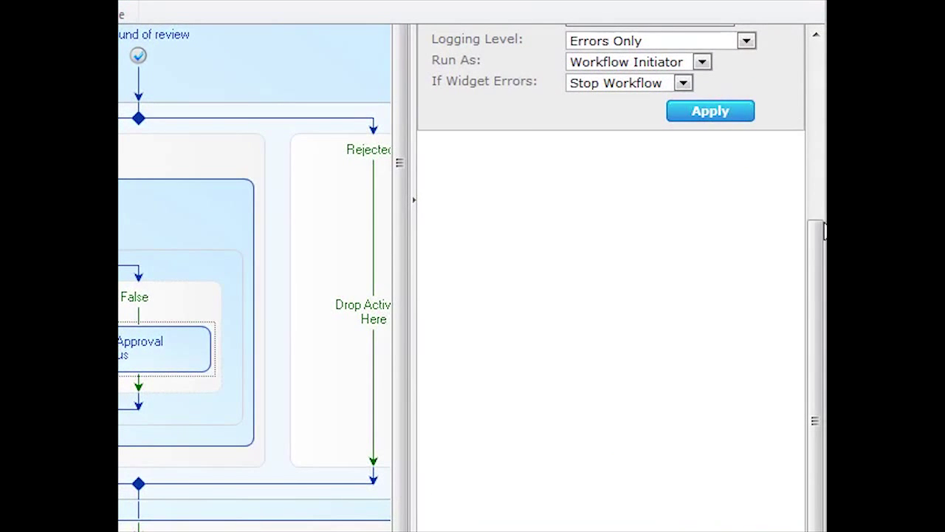
scroll(816, 221, "up", 3)
scroll(622, 301, "up", 3)
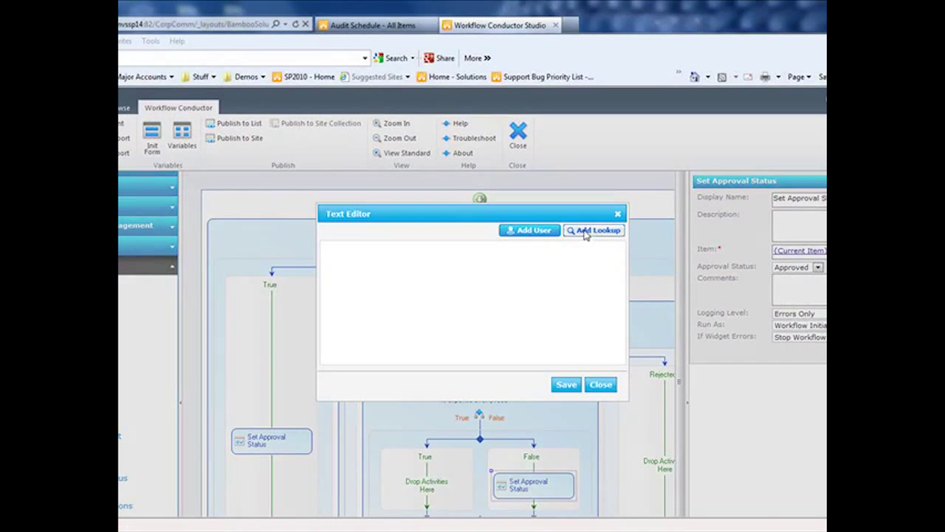
left_click(593, 230)
left_click(369, 288)
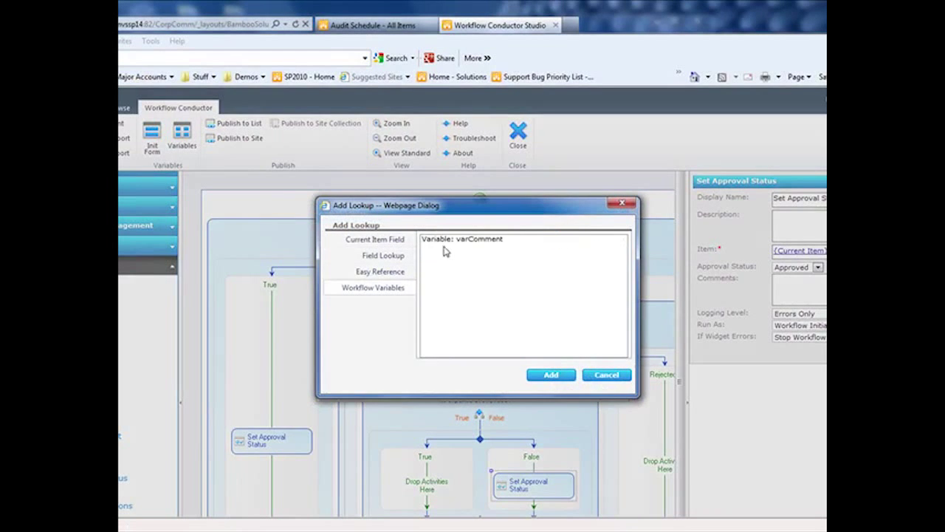
left_click(450, 239)
left_click(550, 374)
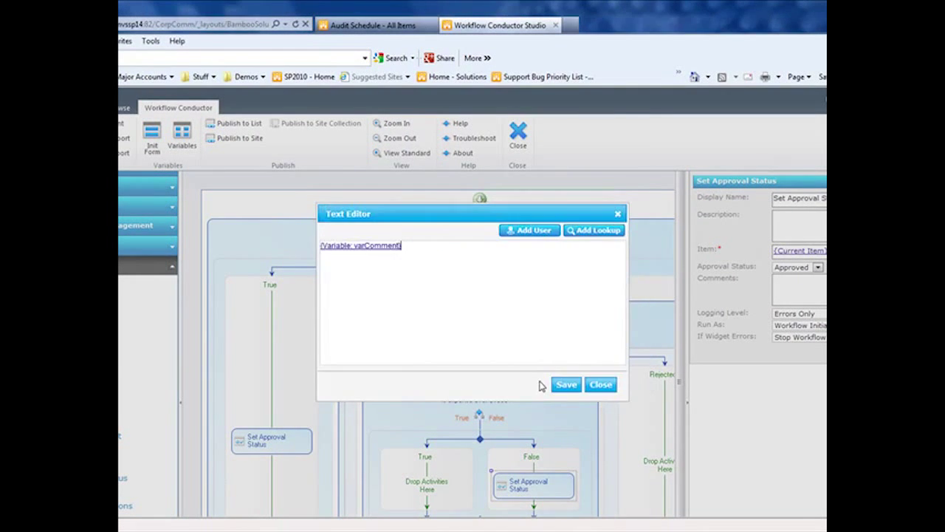
left_click(567, 384)
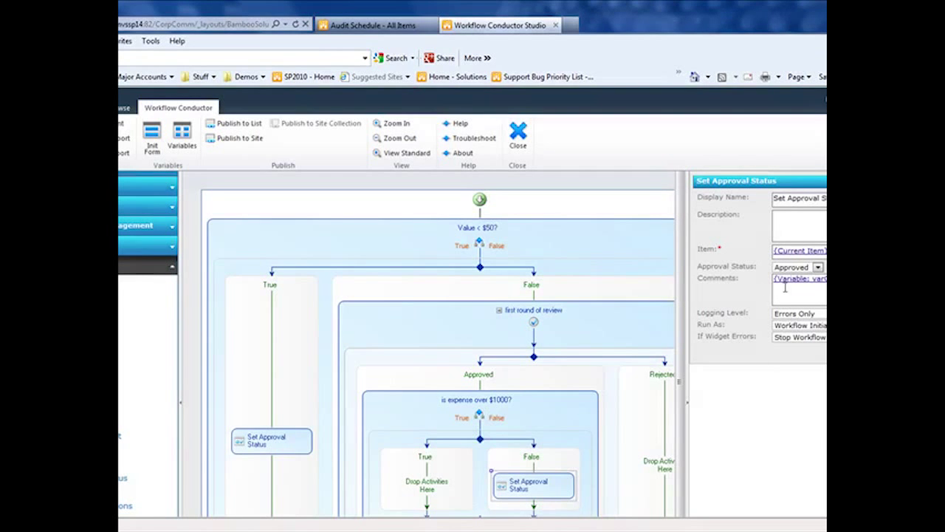
Run the approval-status step as Workflow Designer
left_click(790, 326)
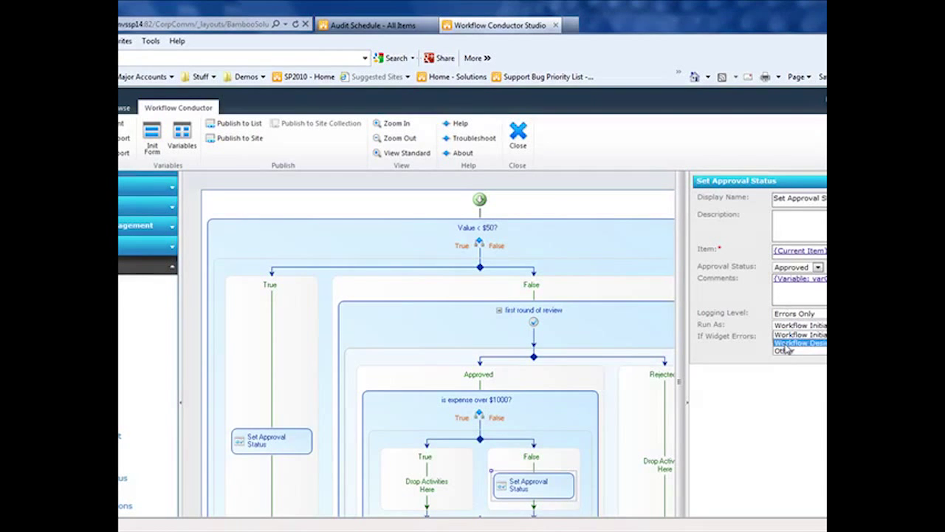
left_click(787, 344)
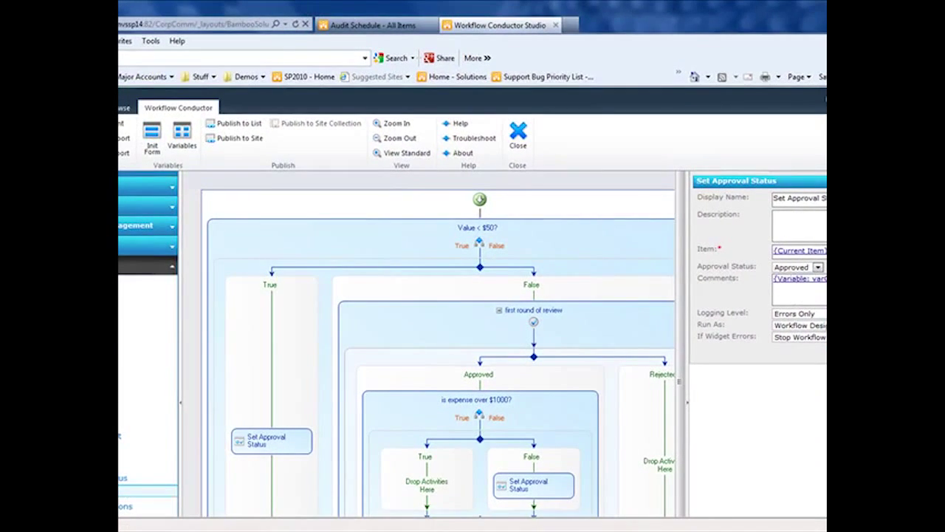
Add Set Approval Status to the Rejected branch with status Rejected
left_click_drag(147, 488, 658, 444)
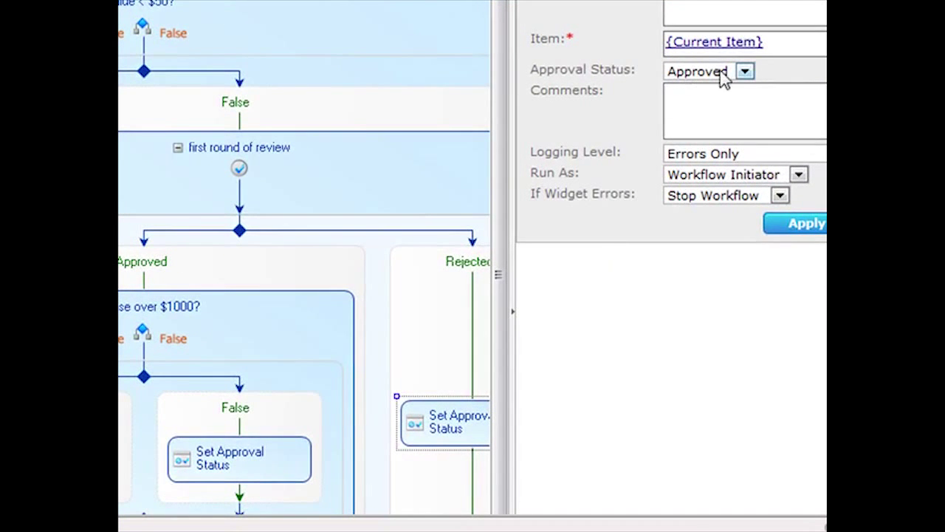
left_click(745, 71)
left_click(695, 96)
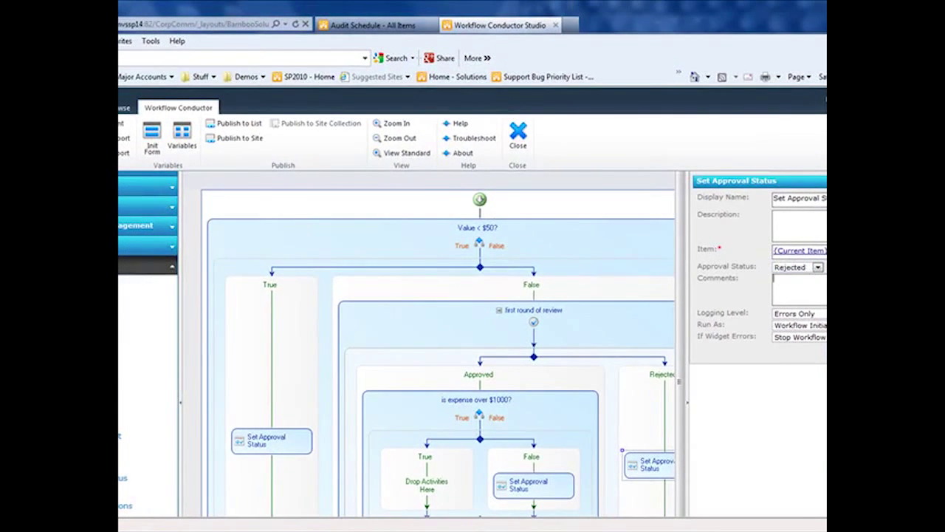
Set the step's comments to the varComment variable and review its Run As accounts
left_click(773, 278)
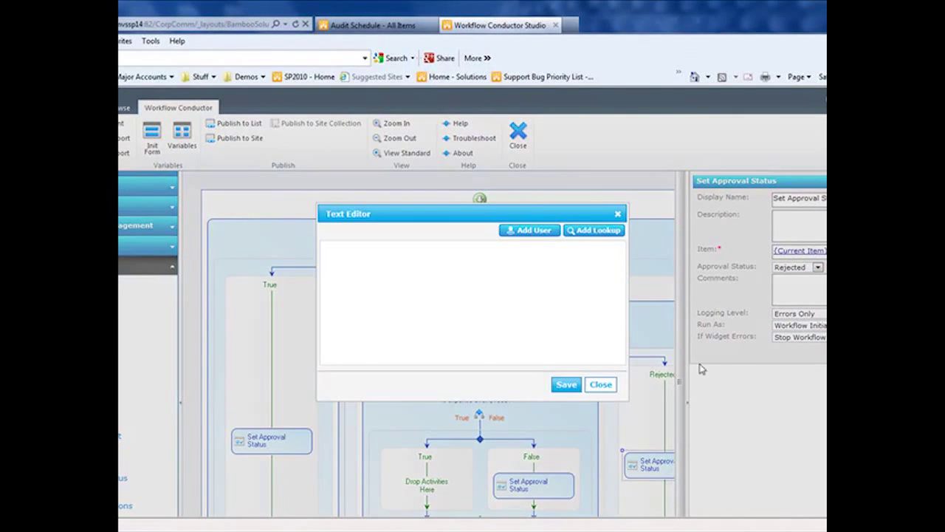
left_click(595, 230)
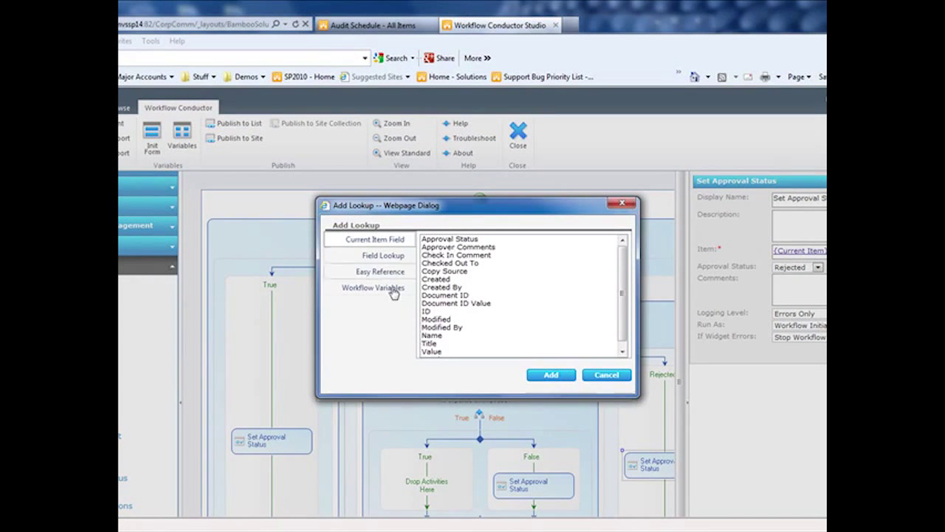
left_click(373, 287)
left_click(461, 239)
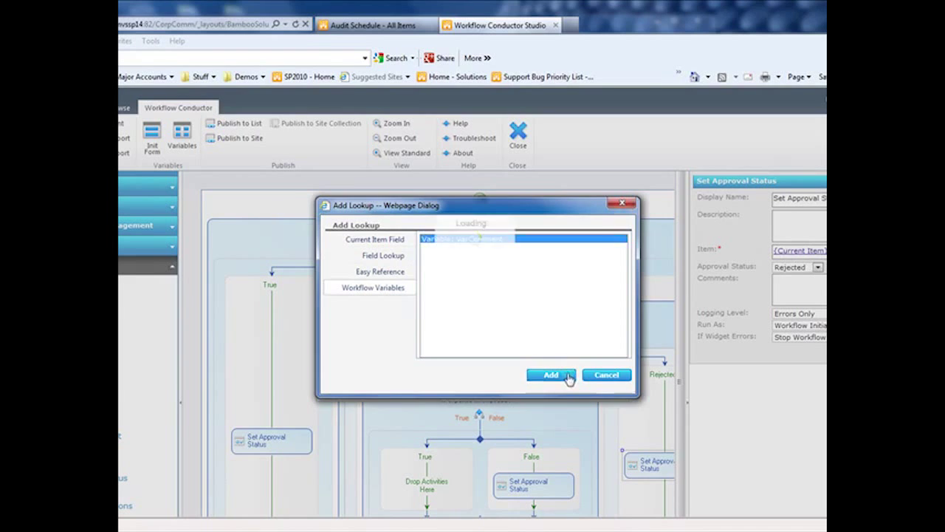
left_click(551, 375)
left_click(566, 385)
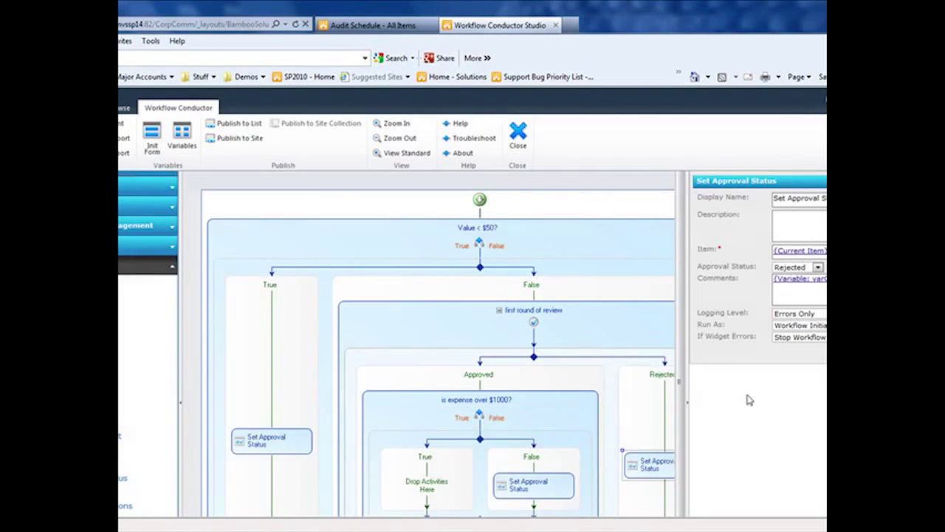
left_click(825, 326)
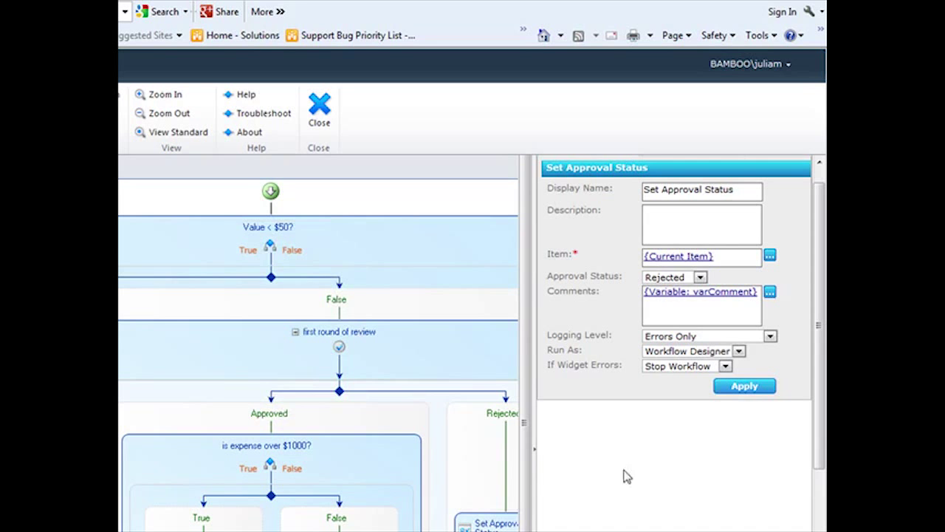
scroll(817, 415, "down", 3)
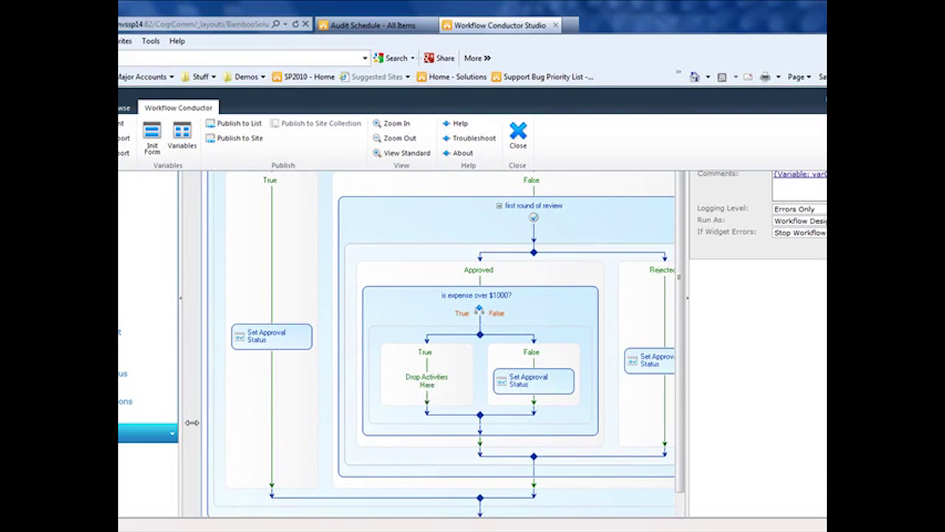
scroll(754, 295, "up", 3)
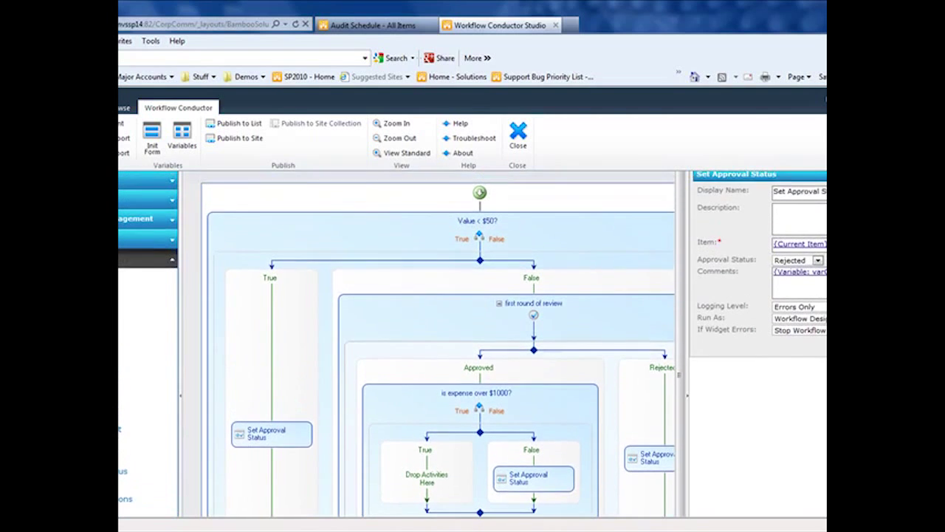
scroll(633, 223, "up", 1)
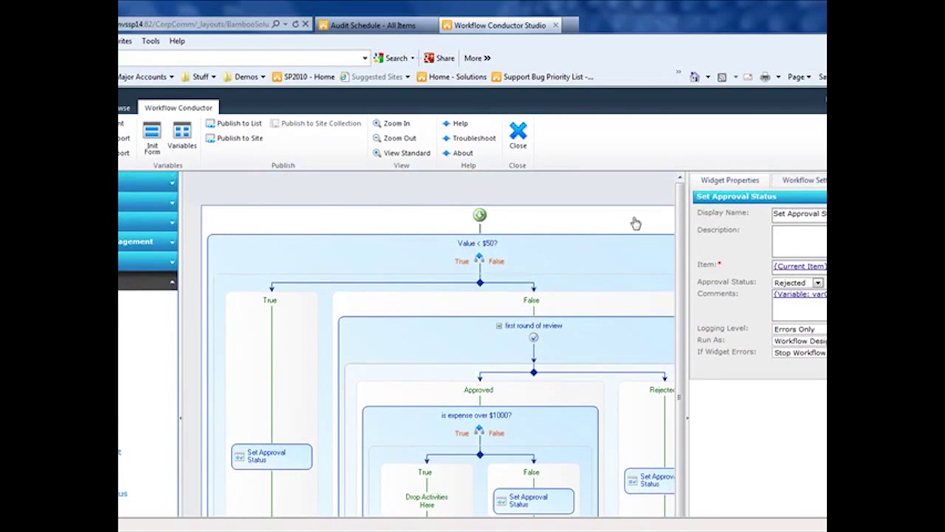
Add a Request Approval step named 'second round of review' to the over-$1000 branch with one approver, All Approvals Required
left_click(147, 183)
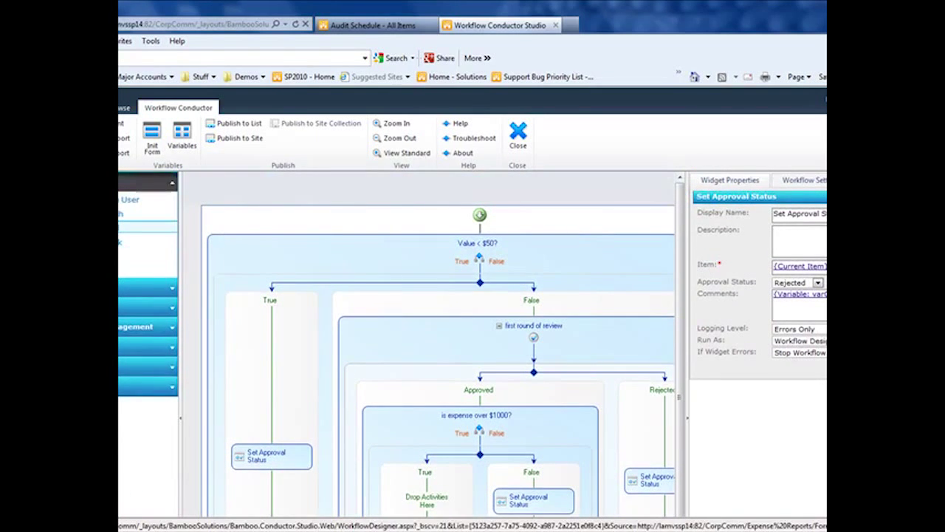
left_click_drag(147, 241, 427, 500)
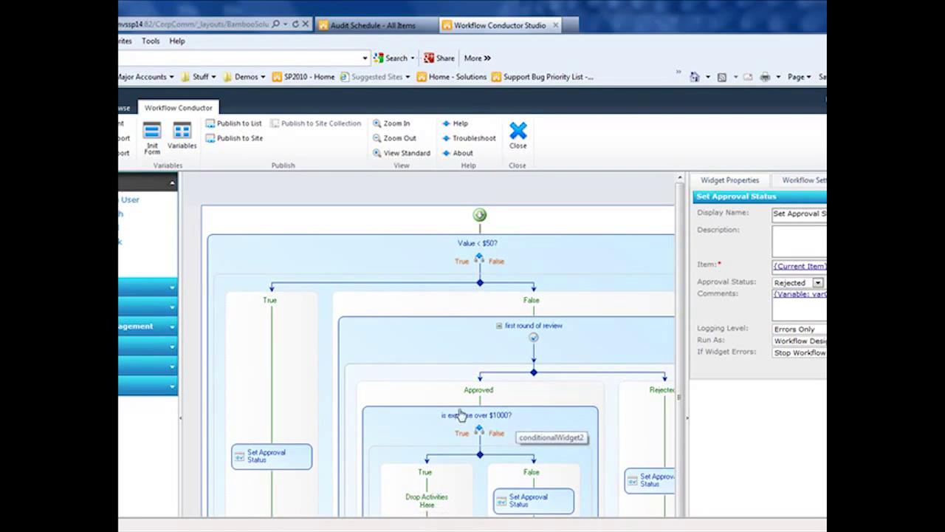
left_click_drag(521, 430, 531, 435)
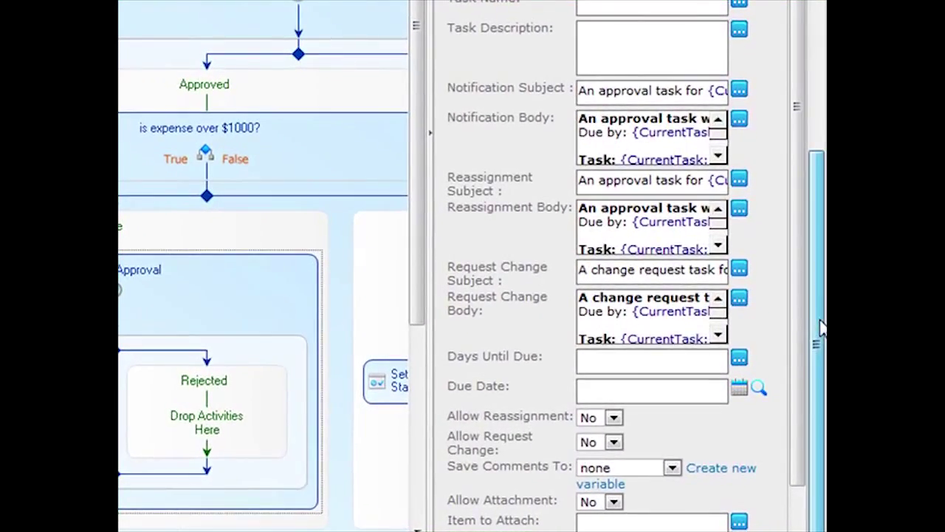
left_click_drag(817, 347, 816, 244)
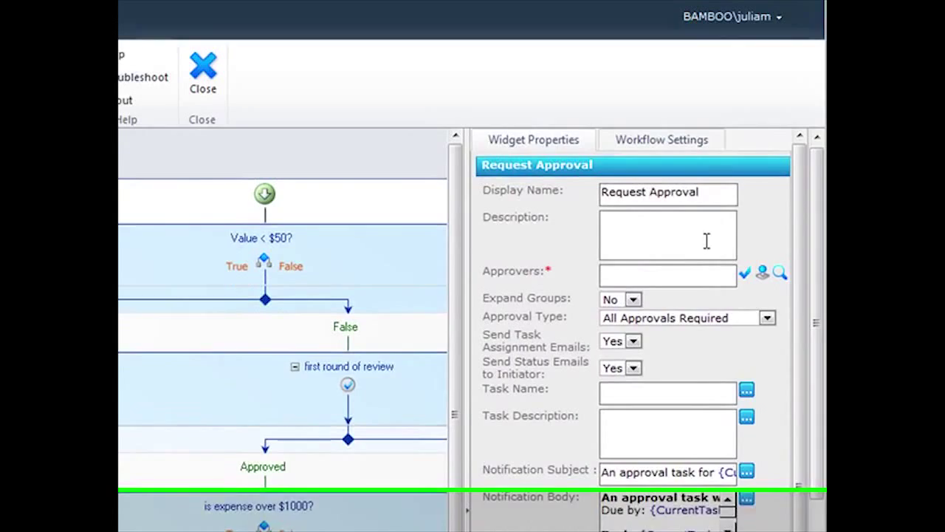
triple_click(658, 249)
type("second round of review")
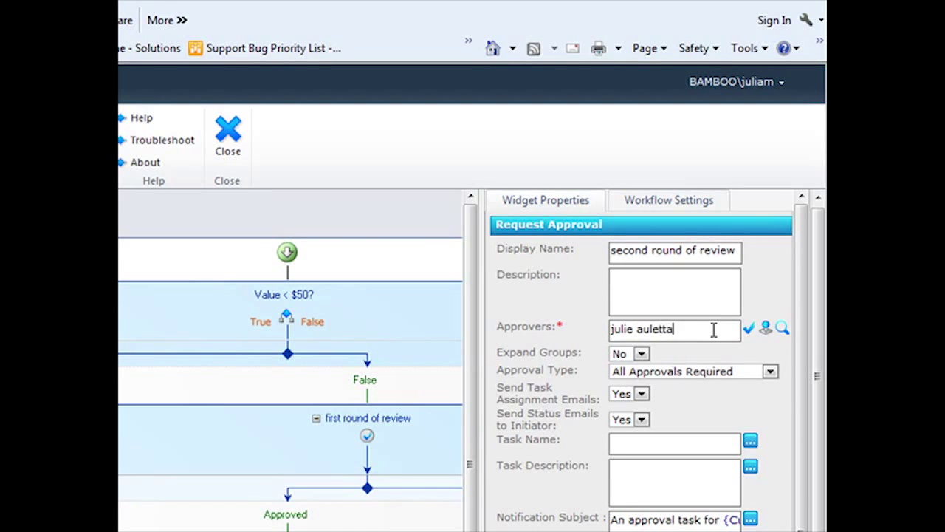
left_click(749, 330)
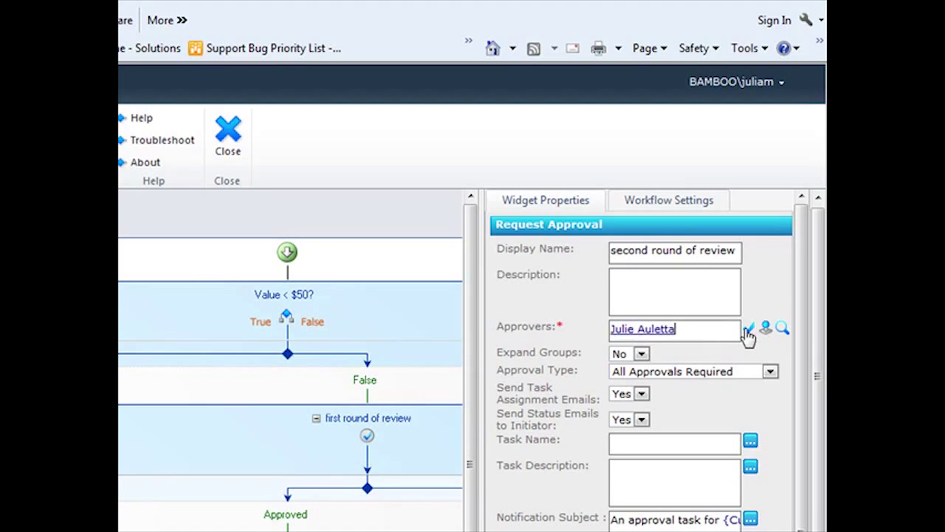
left_click(634, 372)
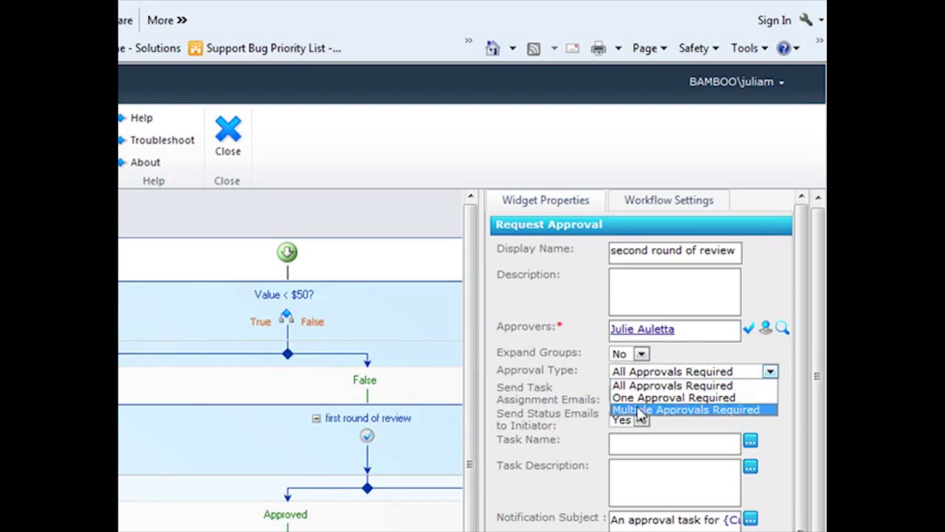
key("Escape")
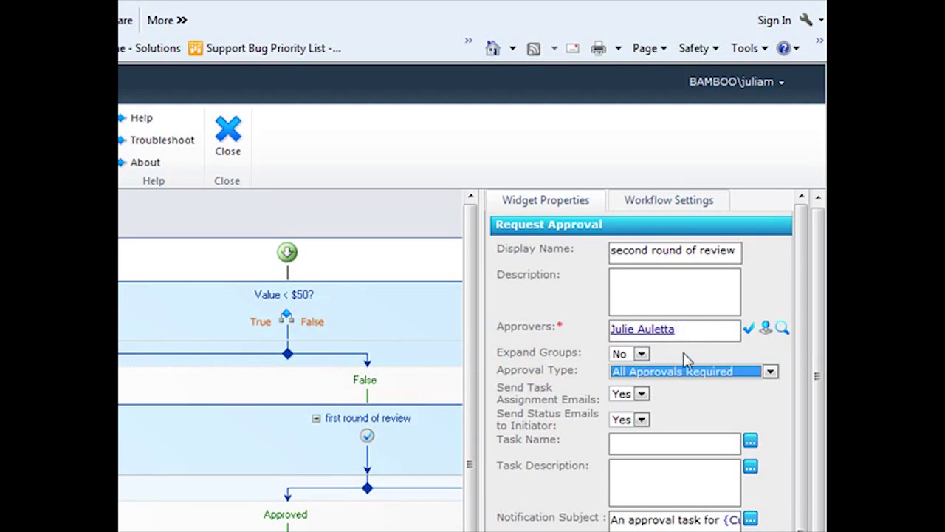
Fill the expense task name and description, save comments to varComment and allow attachments
left_click(673, 440)
type("please review expense")
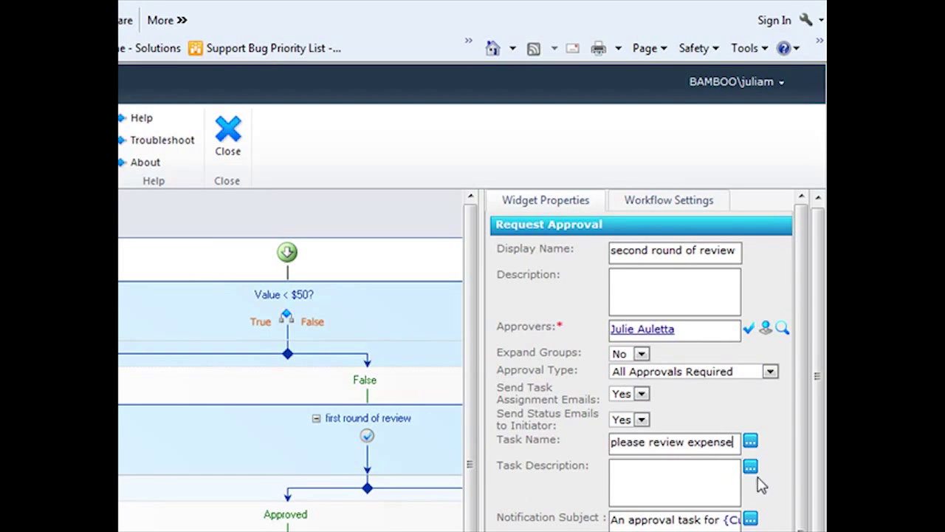
left_click(699, 472)
type("000")
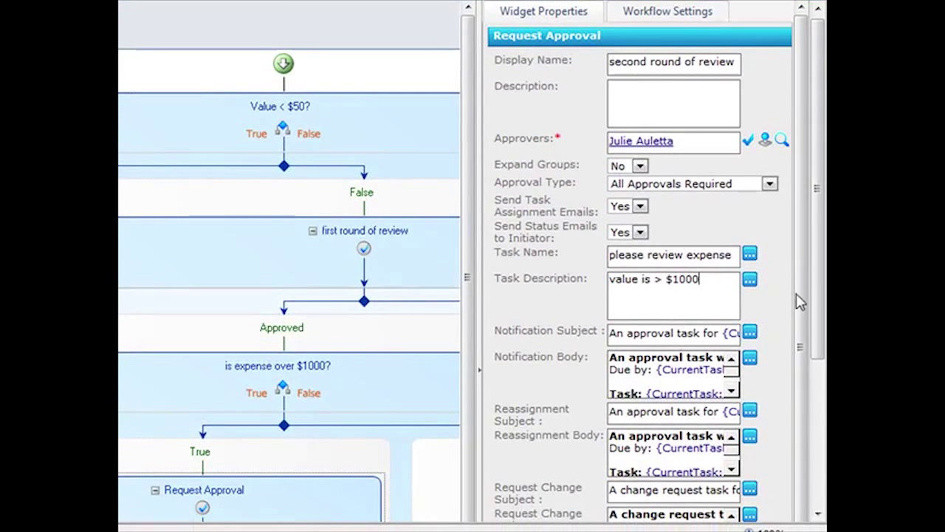
scroll(820, 295, "down", 5)
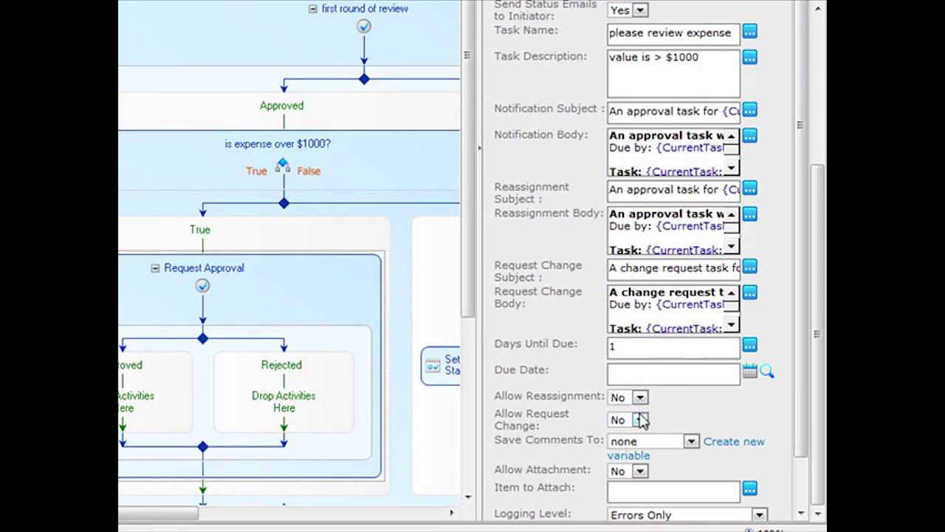
left_click(692, 441)
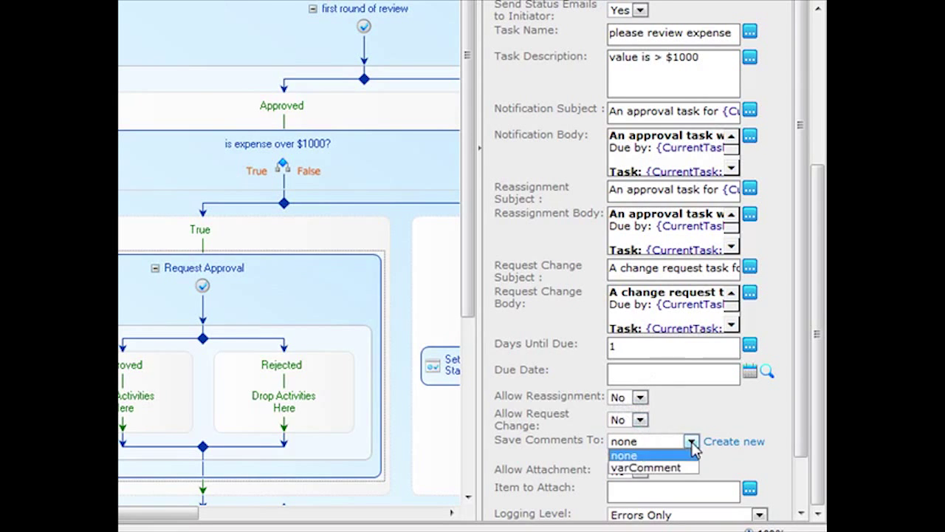
left_click(647, 471)
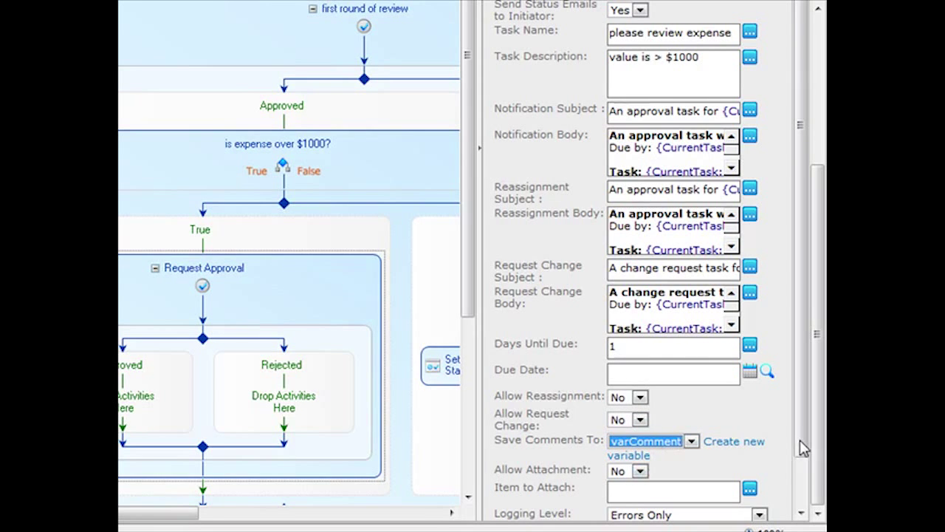
left_click_drag(805, 451, 818, 503)
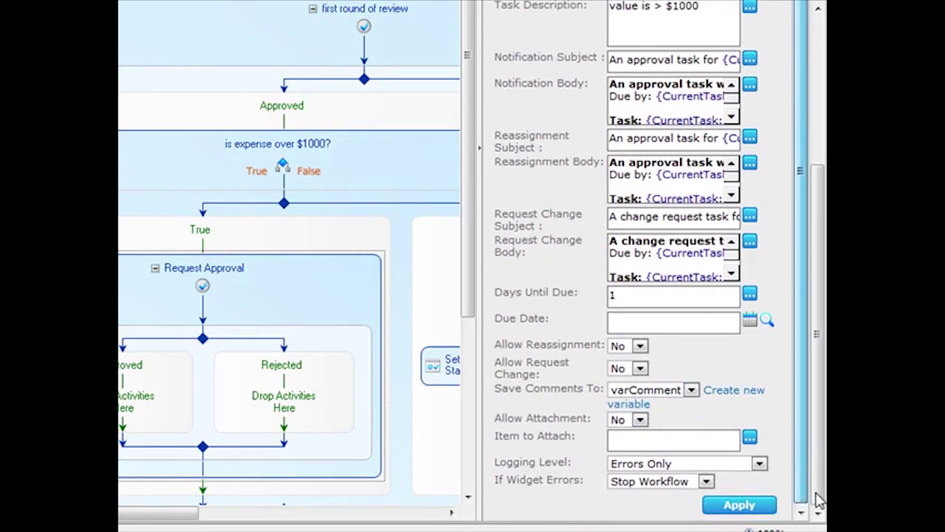
left_click(641, 420)
left_click(624, 434)
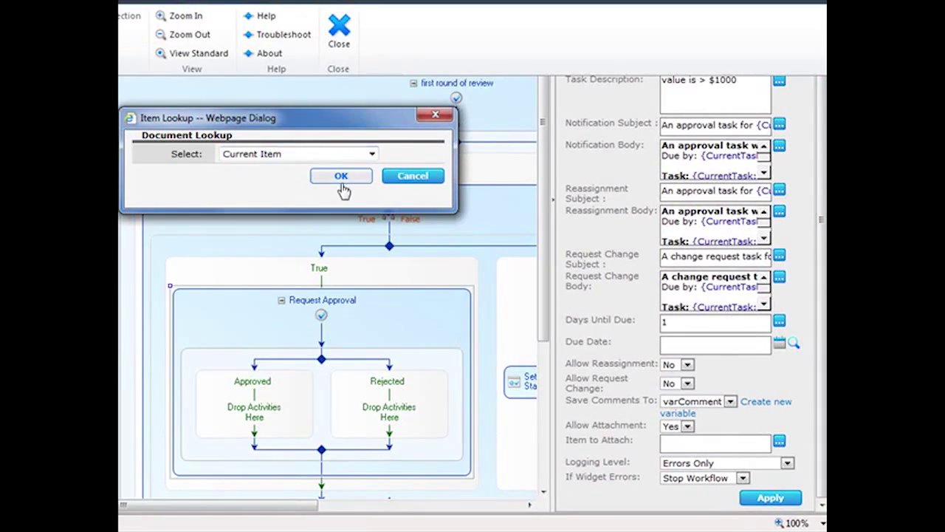
Attach the Current Item's file to the second-round approval task
left_click(342, 179)
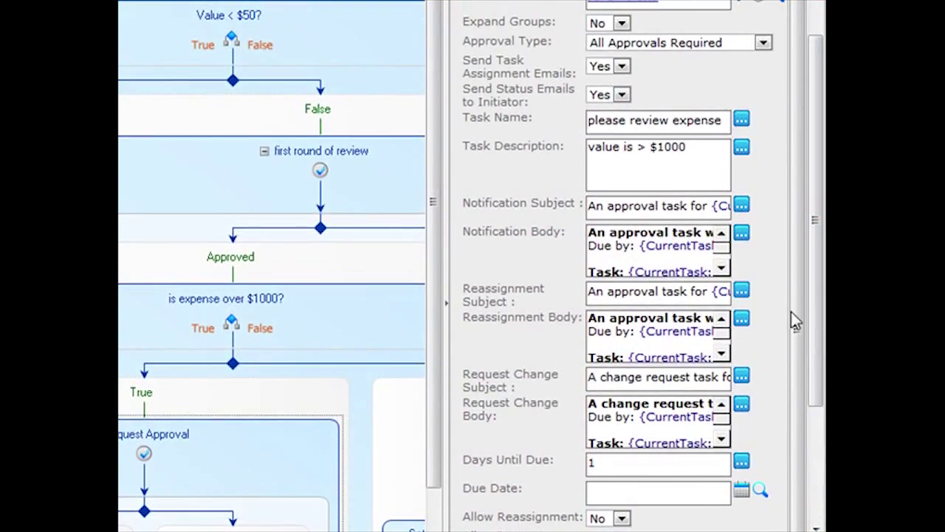
left_click(743, 152)
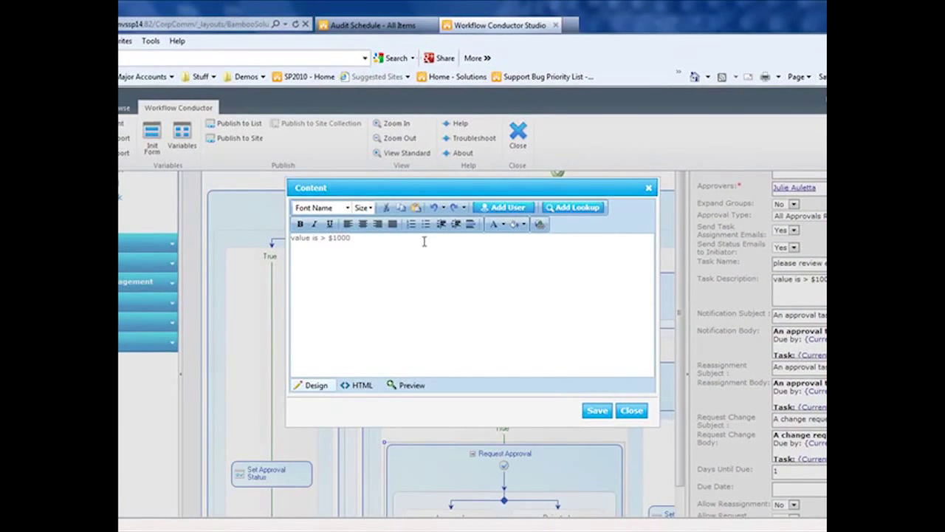
Append a second-review-round sentence followed by the varComment lookup to the task description and save it
left_click(414, 238)
type("this is the se")
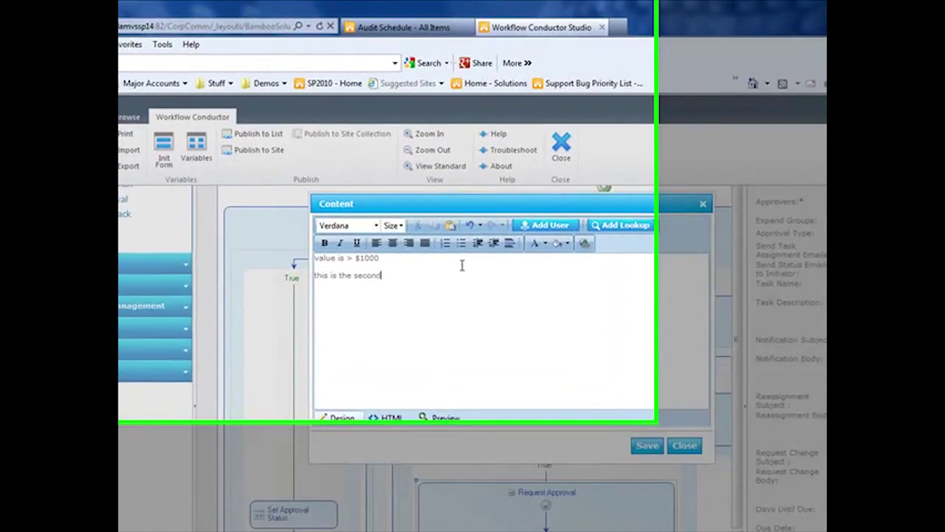
type("cond round of review. The comments from the first review are:")
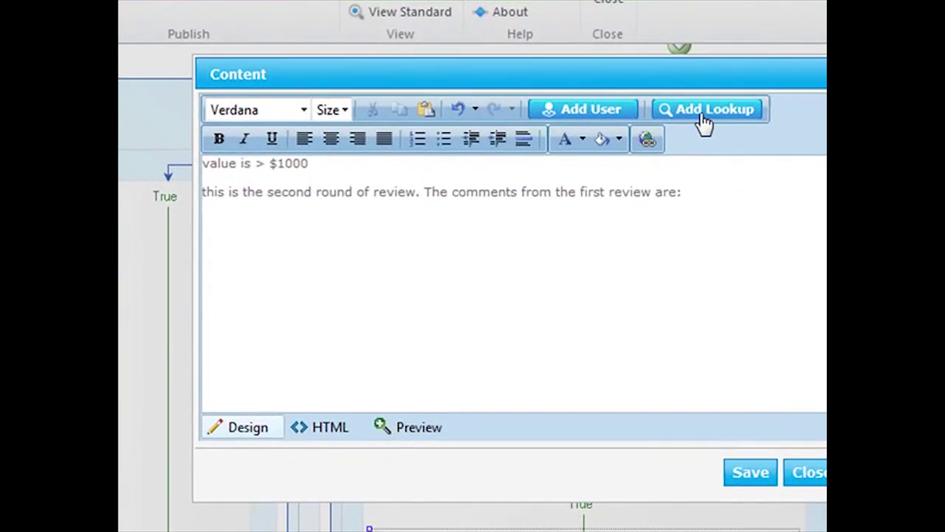
left_click(703, 111)
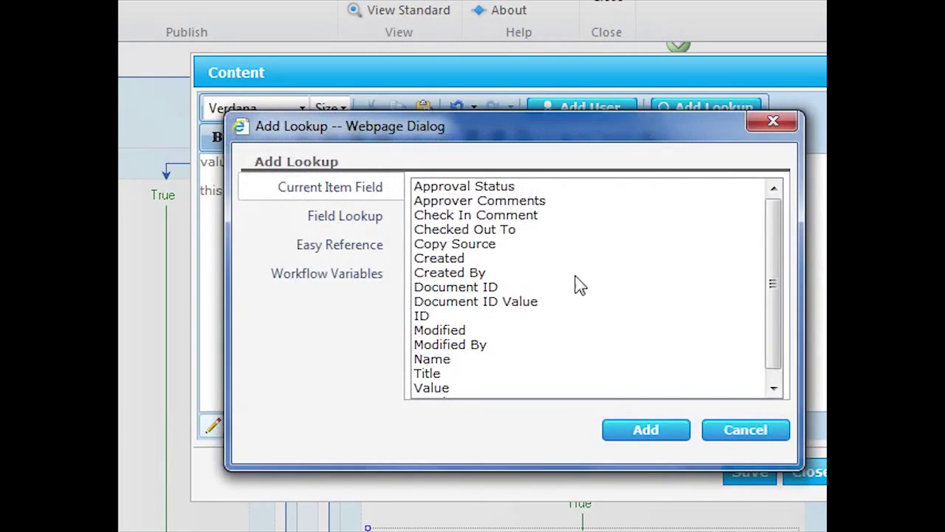
left_click(349, 275)
left_click(487, 186)
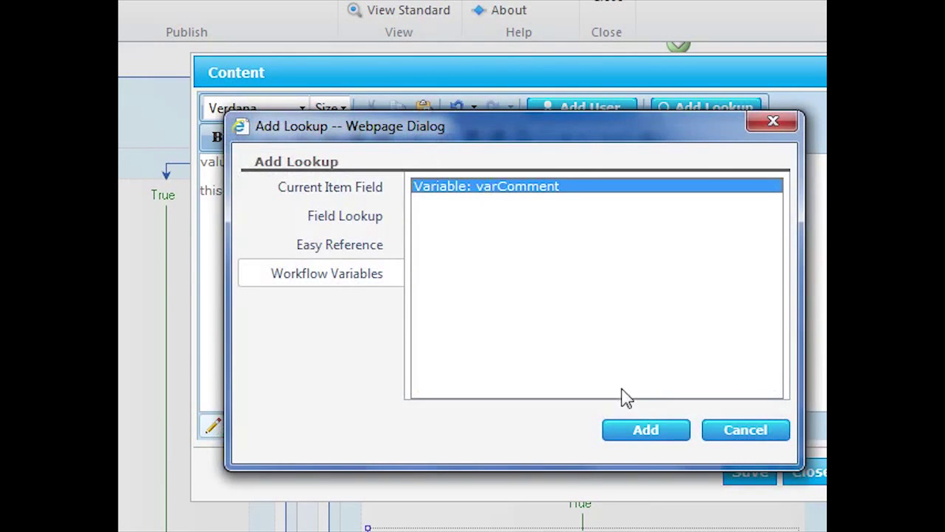
left_click(644, 430)
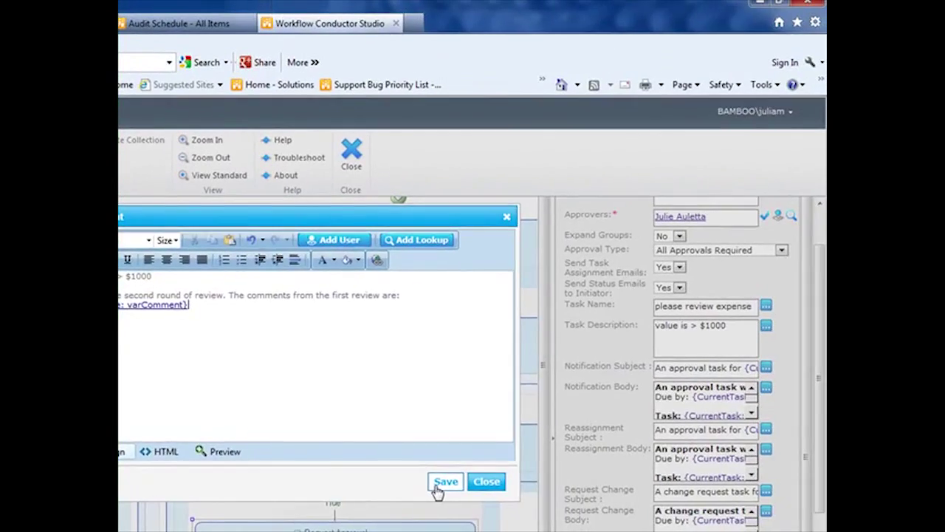
left_click(445, 482)
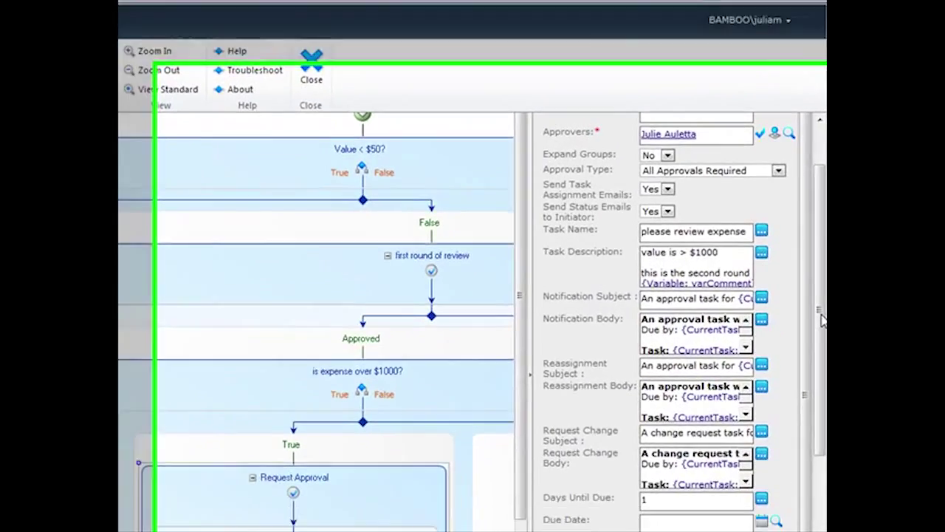
left_click_drag(822, 319, 818, 368)
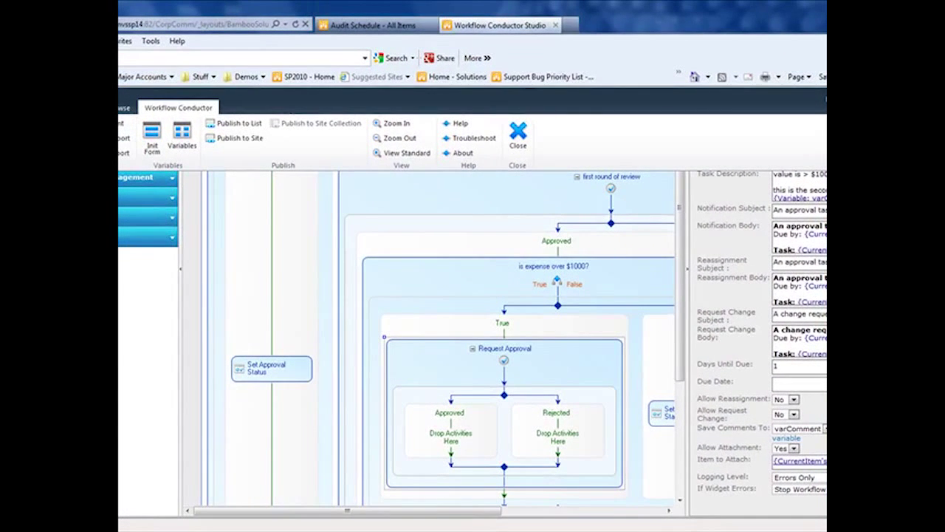
scroll(760, 332, "up", 1)
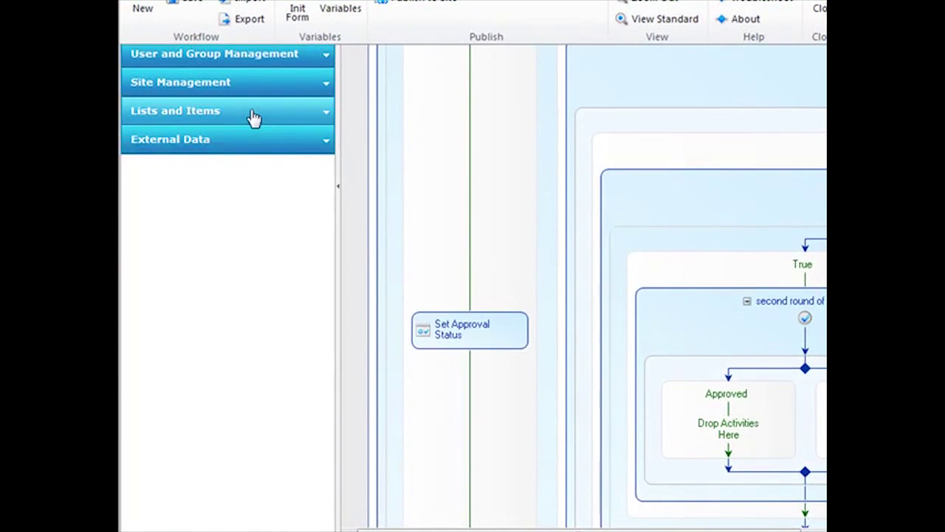
Place a Set Approval Status (Approved) step in the Approved branch with varComment as its comments
left_click(249, 116)
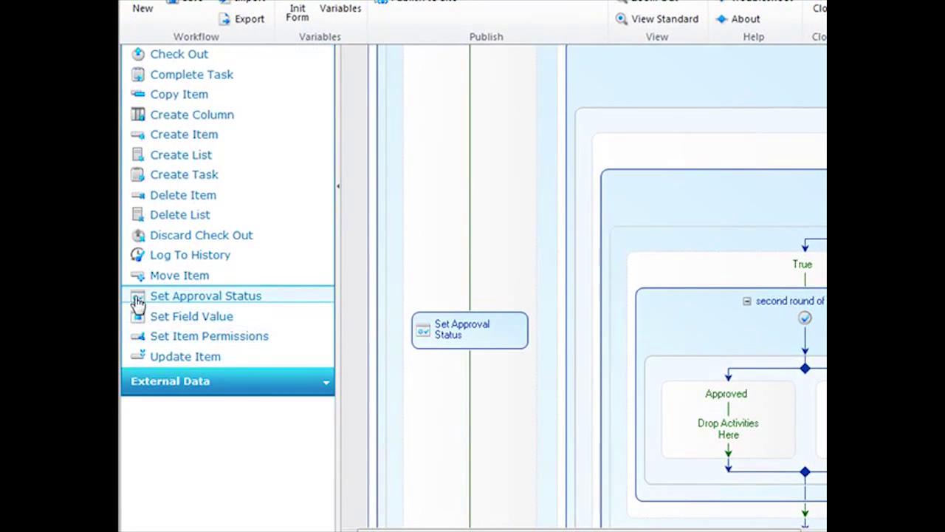
left_click_drag(137, 296, 745, 430)
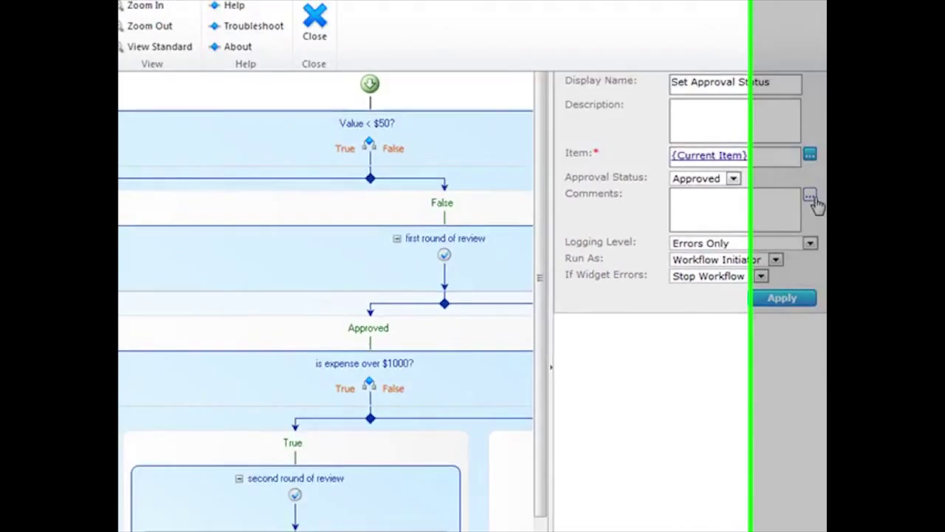
left_click(746, 131)
left_click(594, 230)
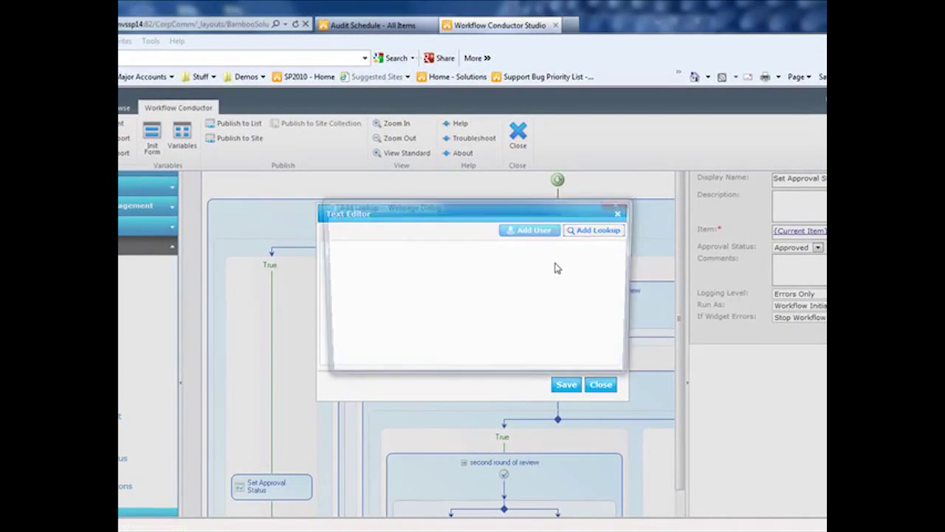
left_click(396, 289)
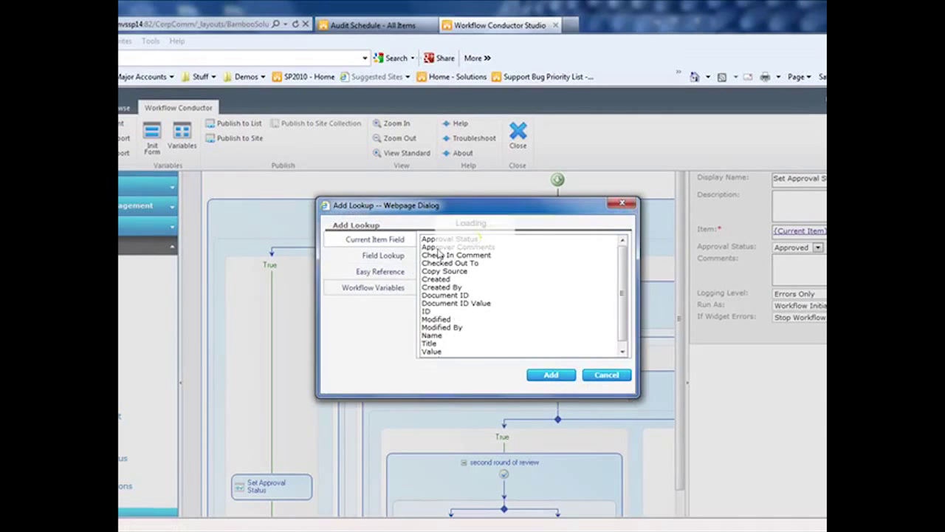
left_click(443, 240)
left_click(553, 375)
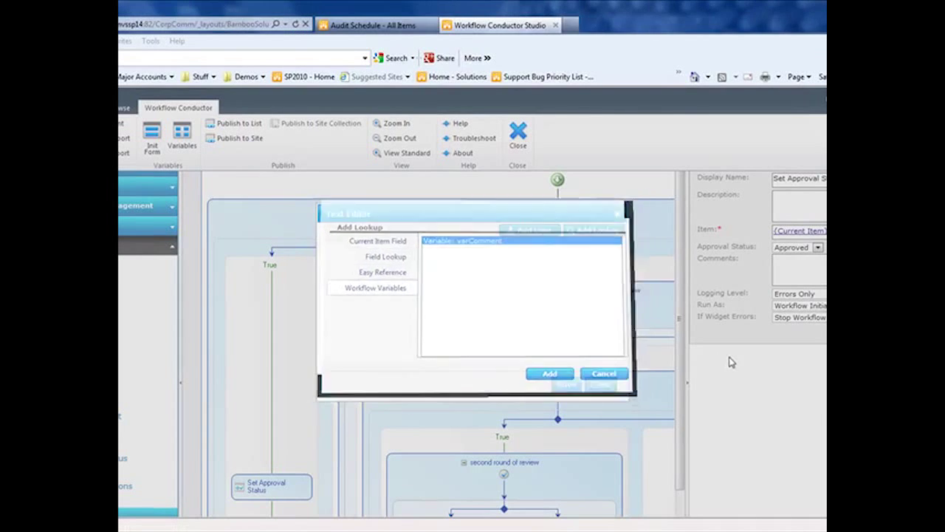
left_click(566, 385)
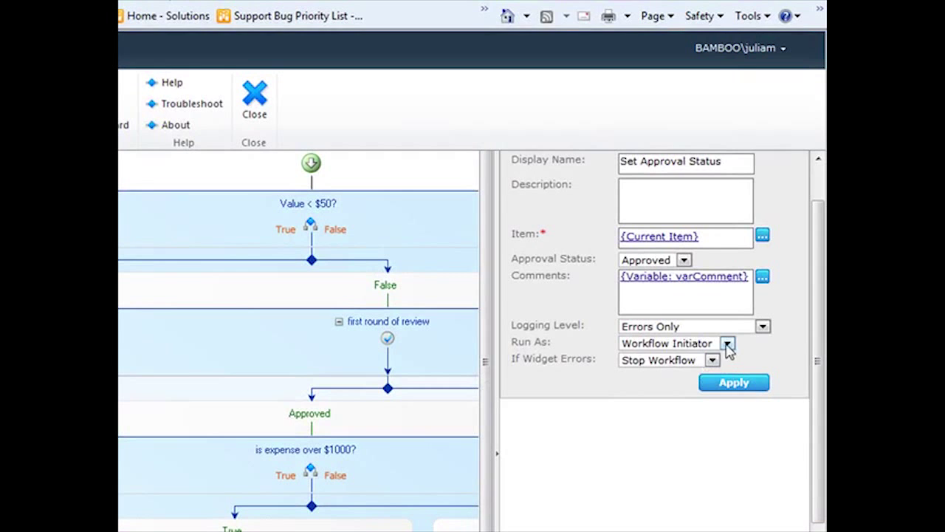
Run the Approved status step as Workflow Designer and apply its settings
left_click(727, 345)
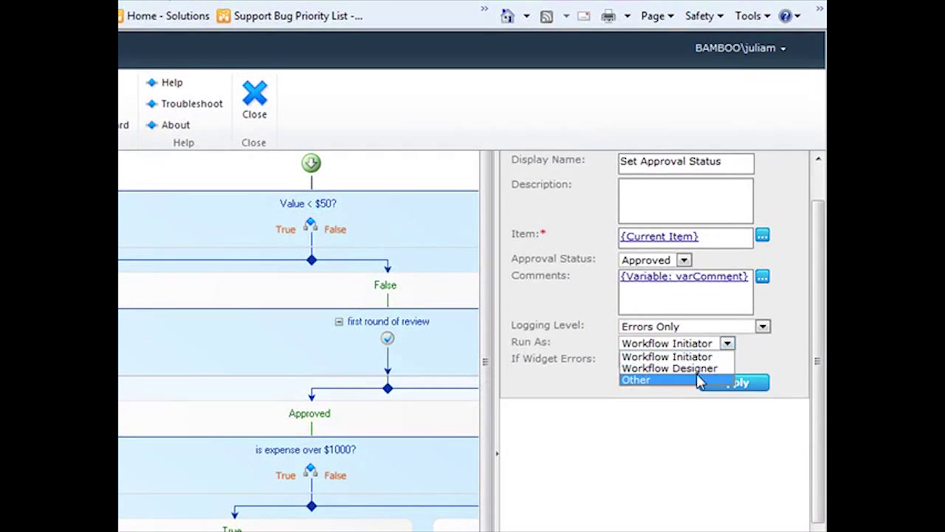
left_click(672, 362)
left_click(734, 382)
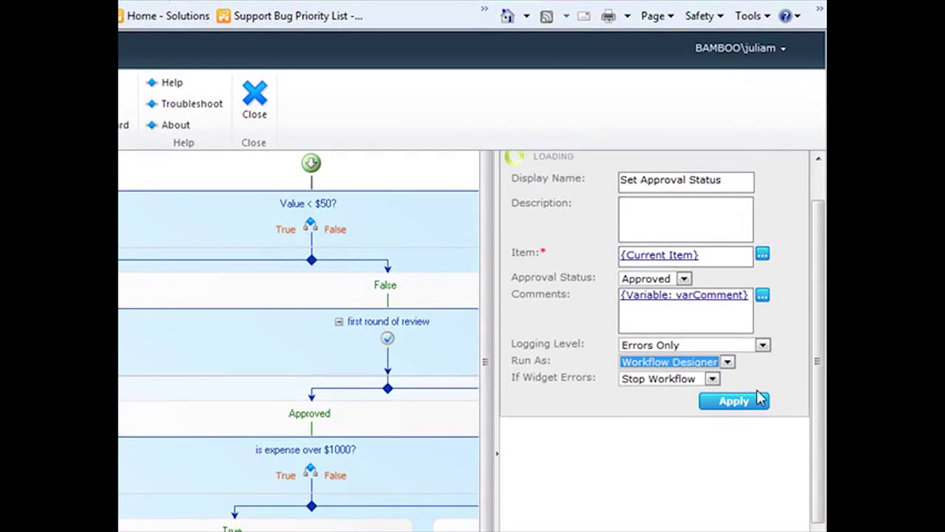
left_click(734, 401)
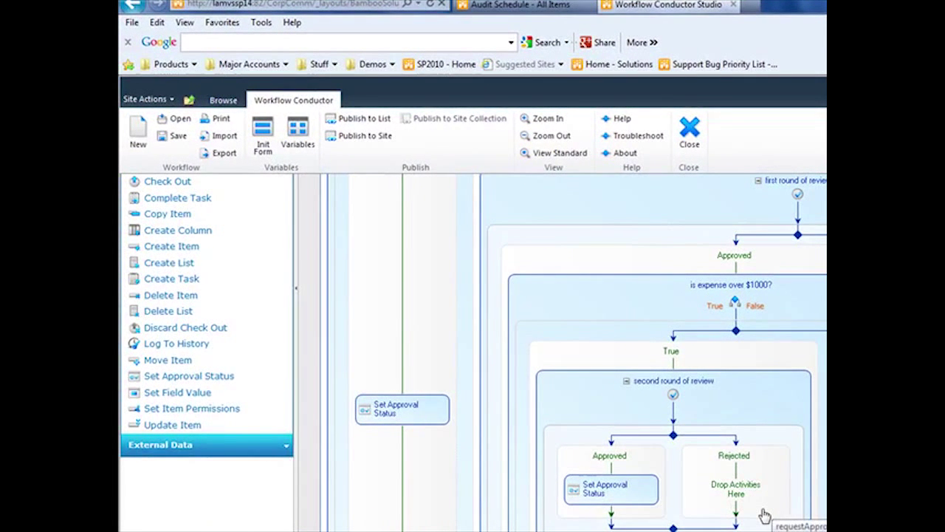
Add a Set Approval Status step to the Rejected branch: status Rejected, comments varComment, run as Workflow Designer
left_click(765, 515)
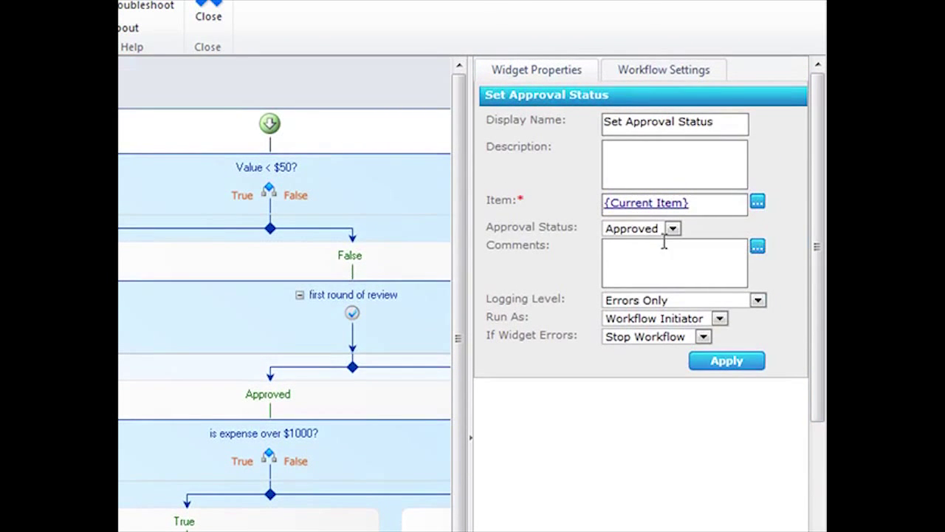
left_click(673, 228)
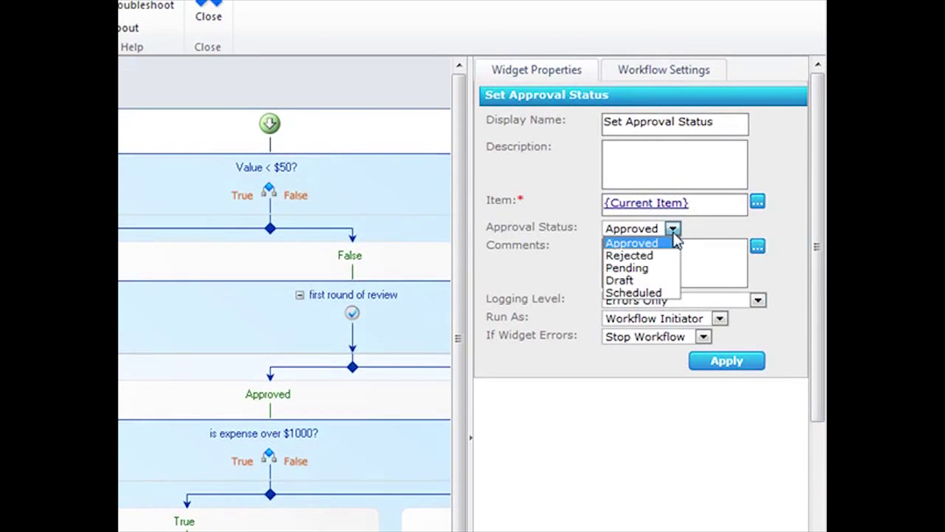
left_click(628, 255)
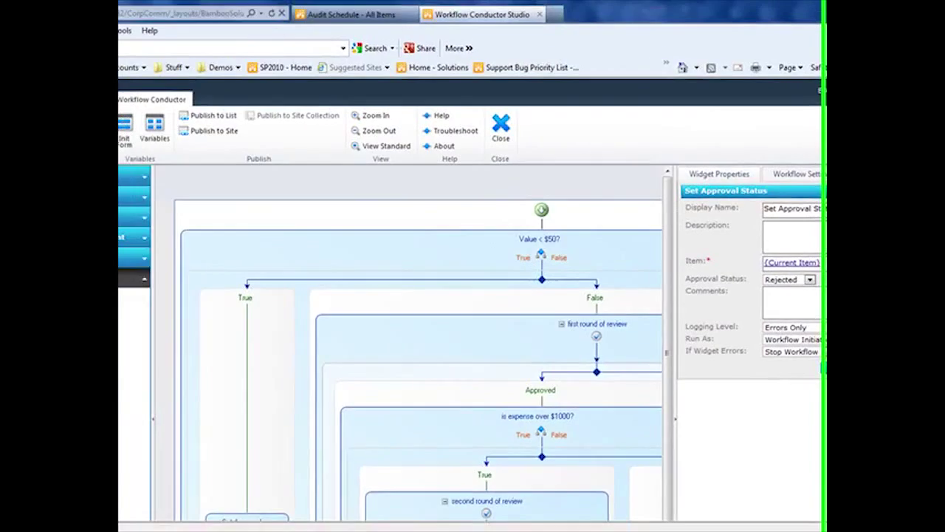
left_click(778, 256)
left_click(594, 230)
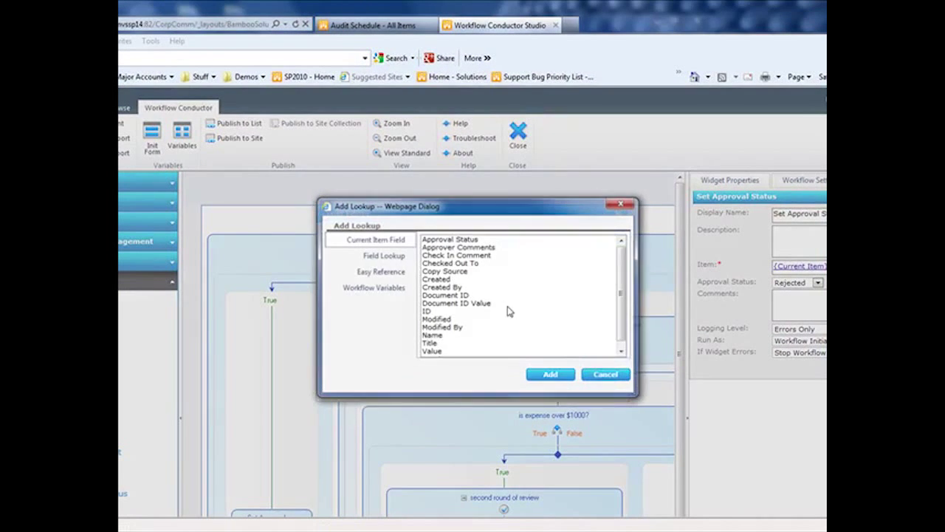
left_click(373, 287)
left_click(458, 240)
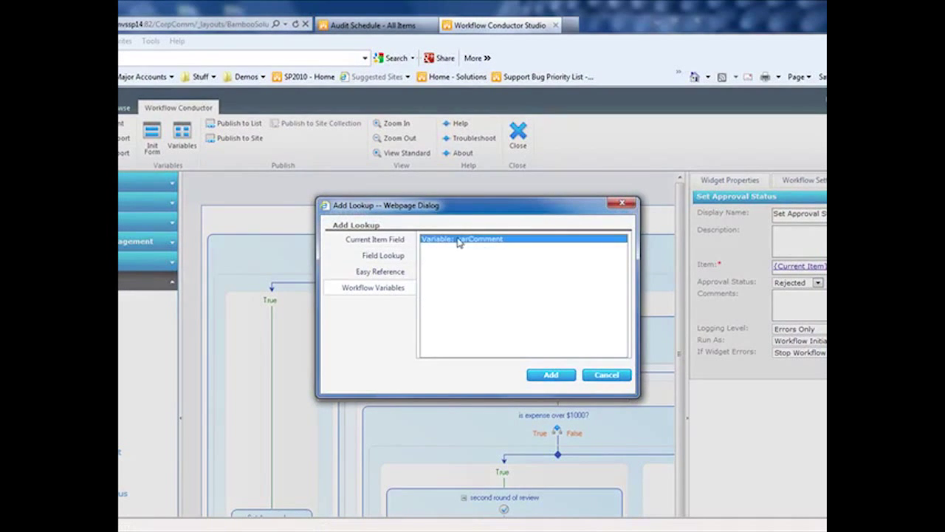
left_click(552, 375)
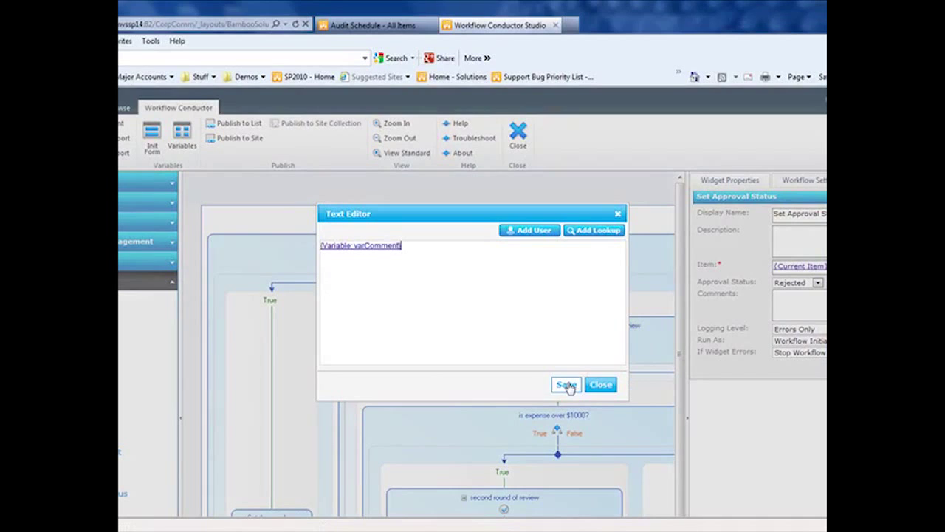
left_click(568, 384)
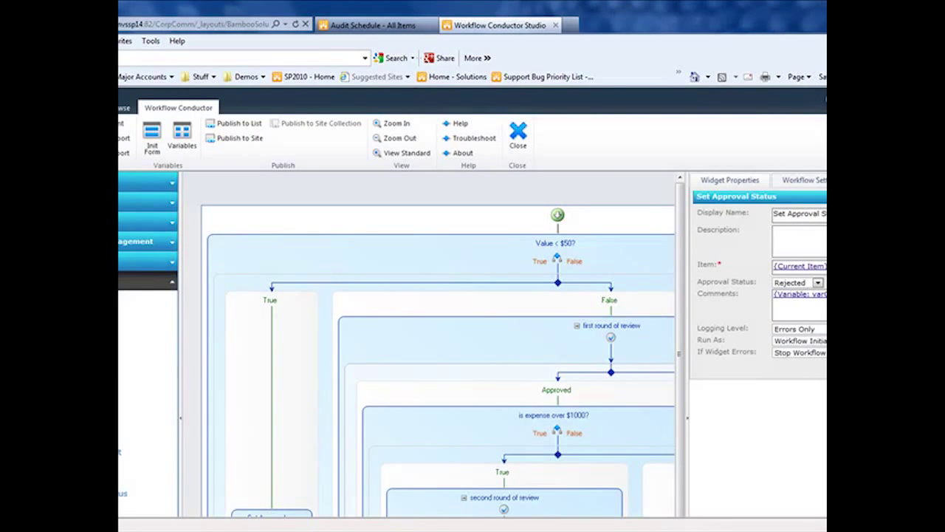
left_click(800, 340)
left_click(800, 359)
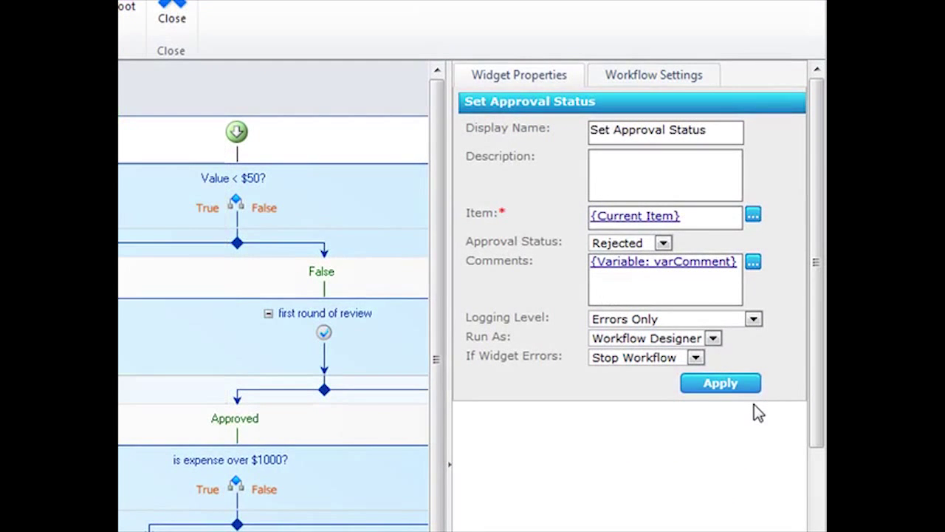
Hide the properties pane to review the full workflow diagram
left_click(449, 467)
left_click_drag(818, 380, 824, 425)
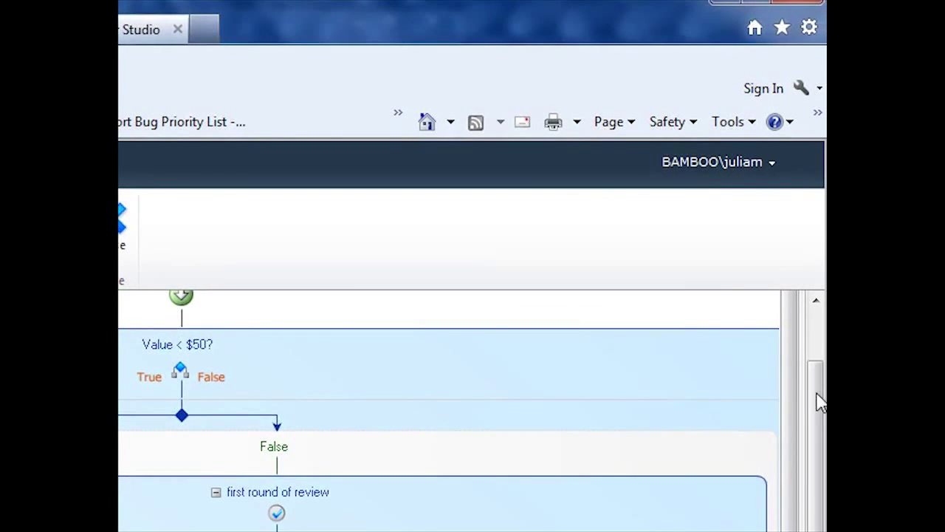
left_click_drag(820, 402, 823, 473)
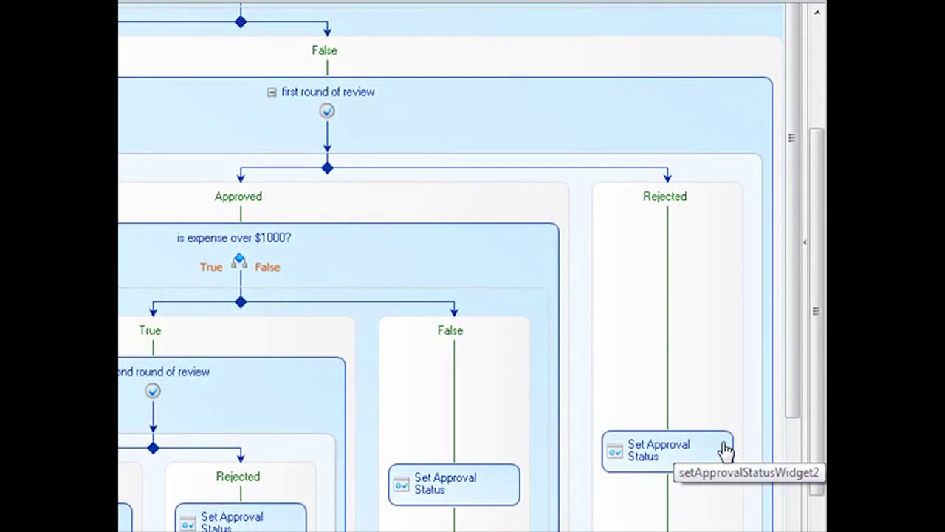
left_click_drag(819, 402, 818, 444)
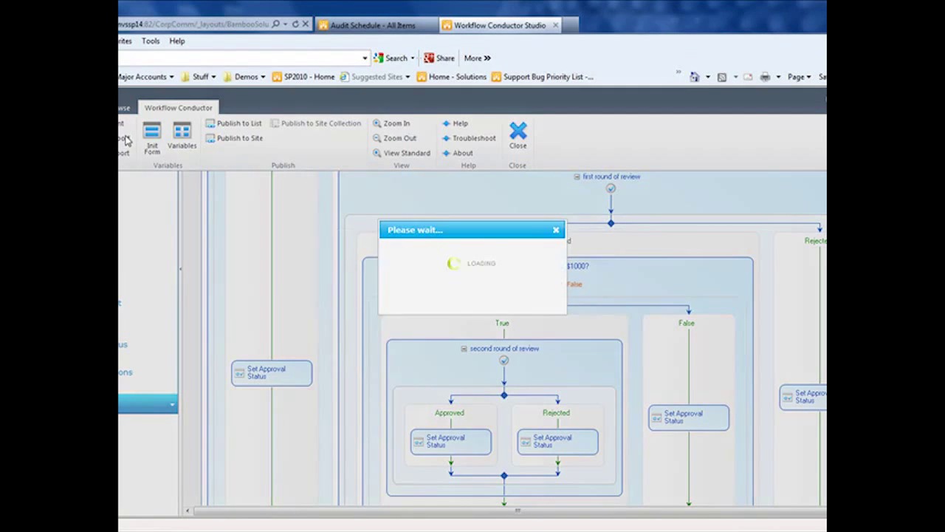
Save the workflow, publish it to the Expense Reports library, and bring up Copy - Memo_Final's actions
left_click(555, 359)
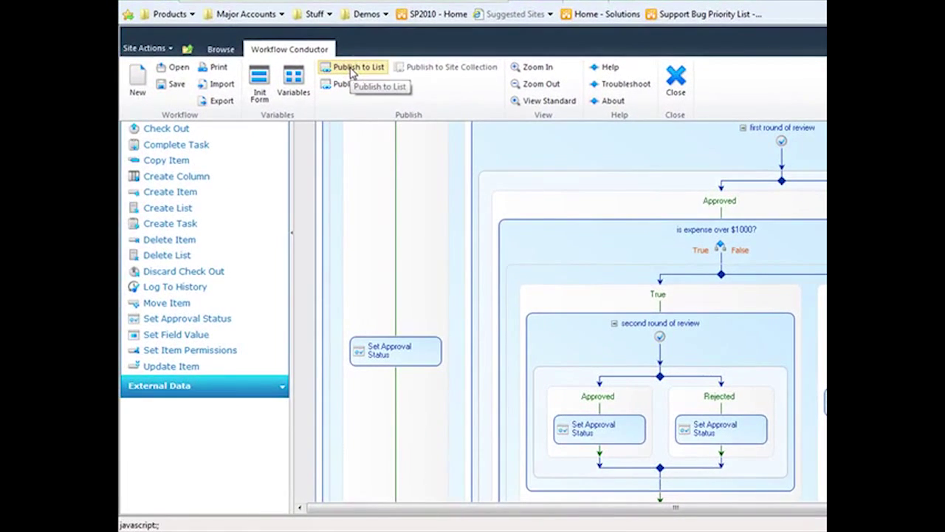
left_click(352, 70)
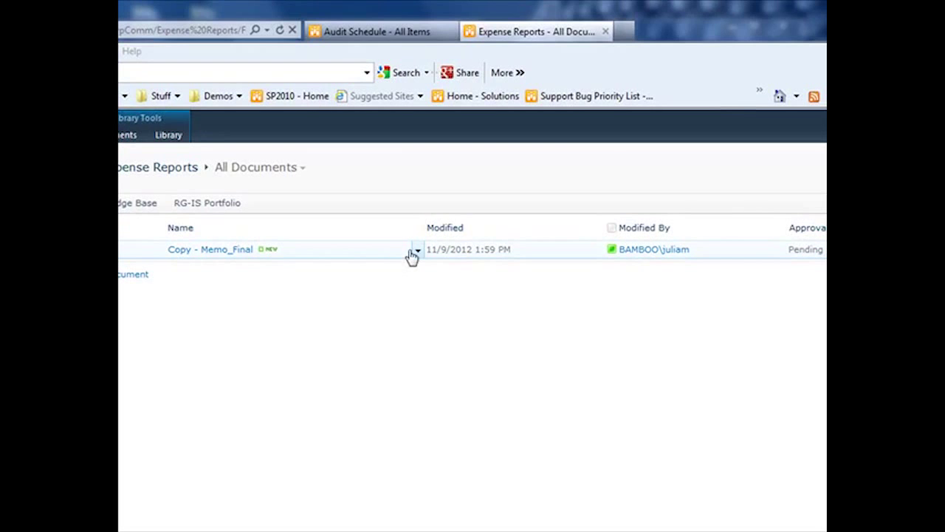
left_click(417, 251)
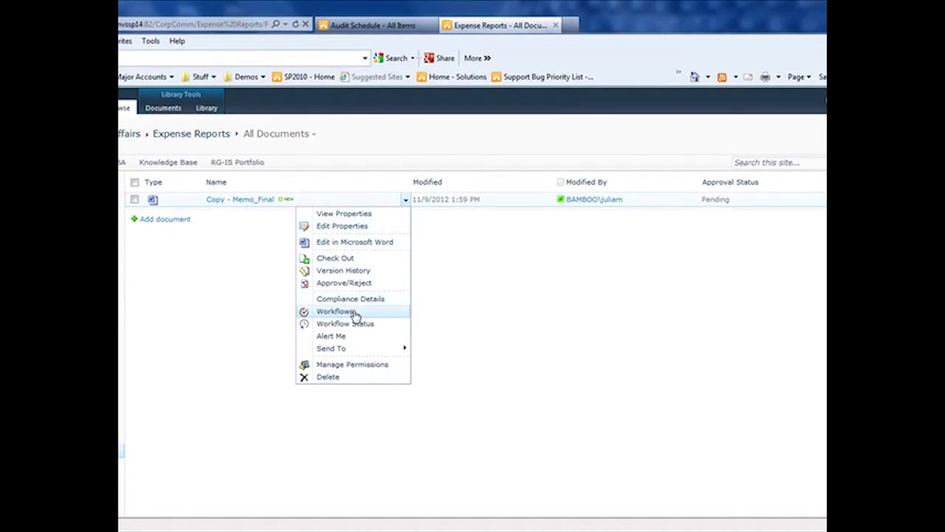
Start the Expense Report Review workflow on Copy - Memo_Final
left_click(355, 316)
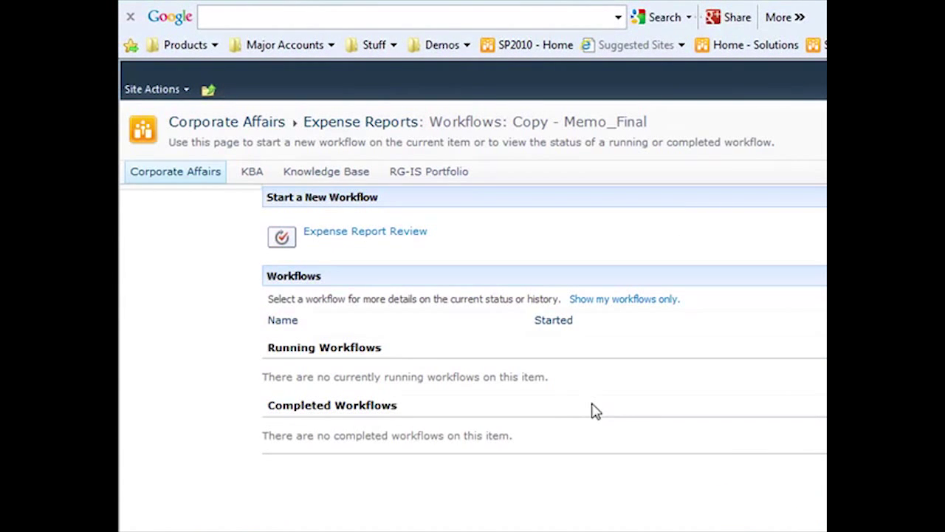
left_click(332, 232)
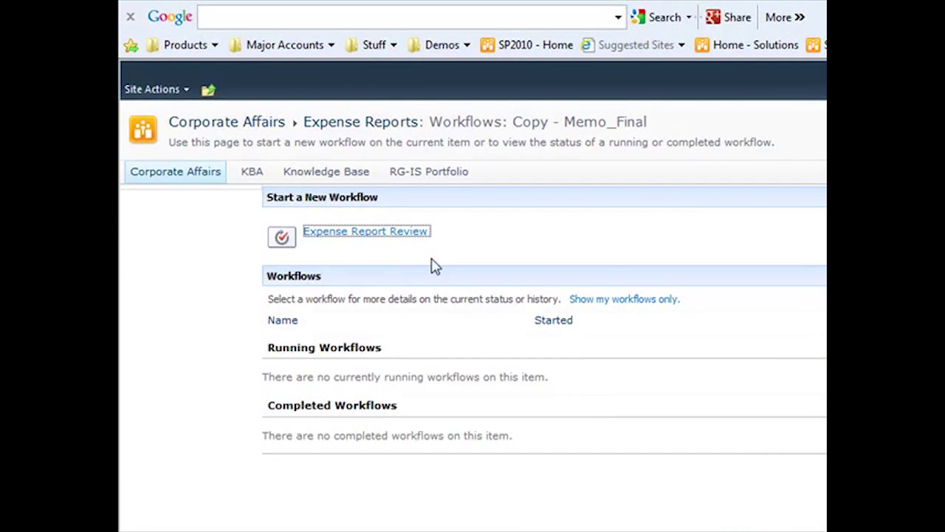
left_click(317, 359)
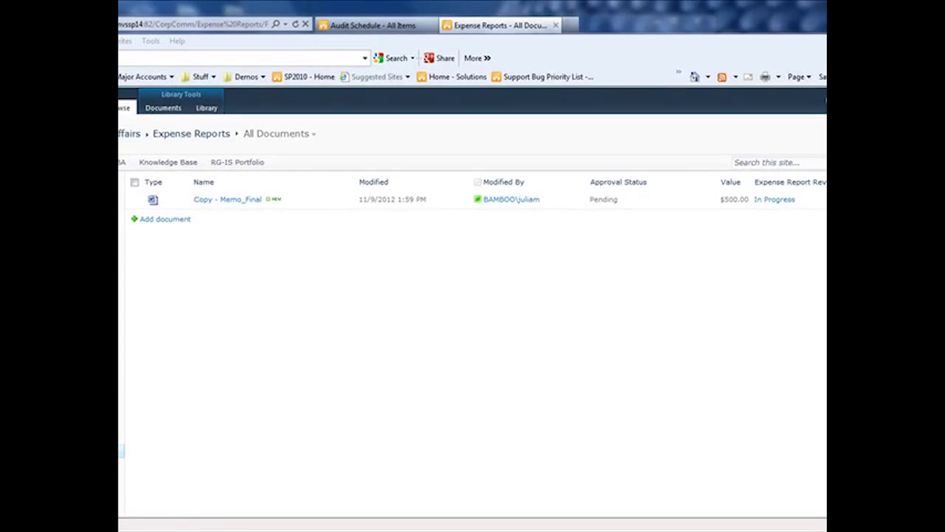
Check the Outlook inbox, then return to the SharePoint site in the browser
left_click(177, 473)
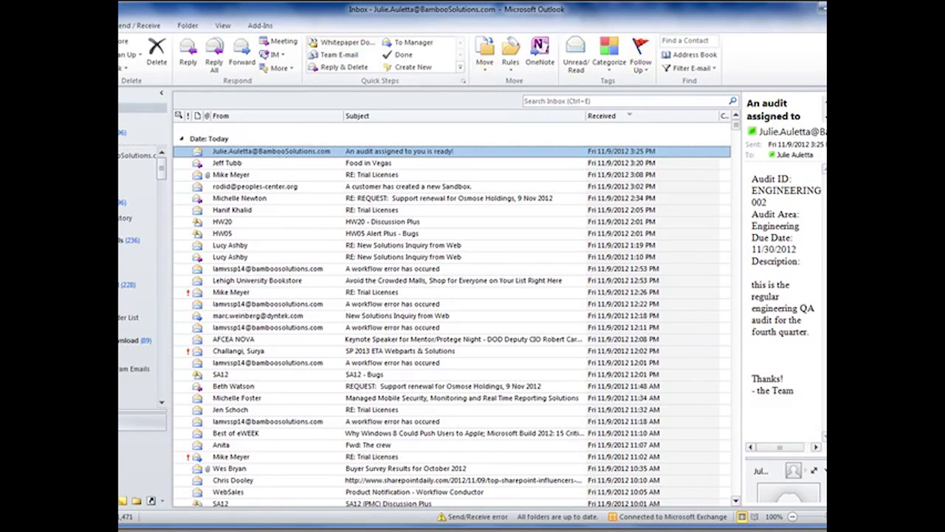
left_click(821, 7)
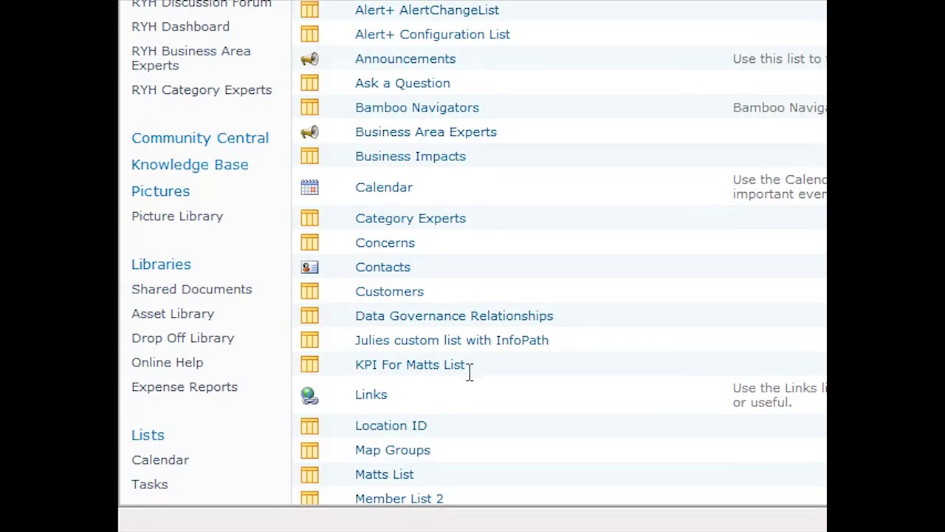
scroll(458, 332, "down", 5)
scroll(465, 369, "down", 5)
scroll(475, 381, "down", 3)
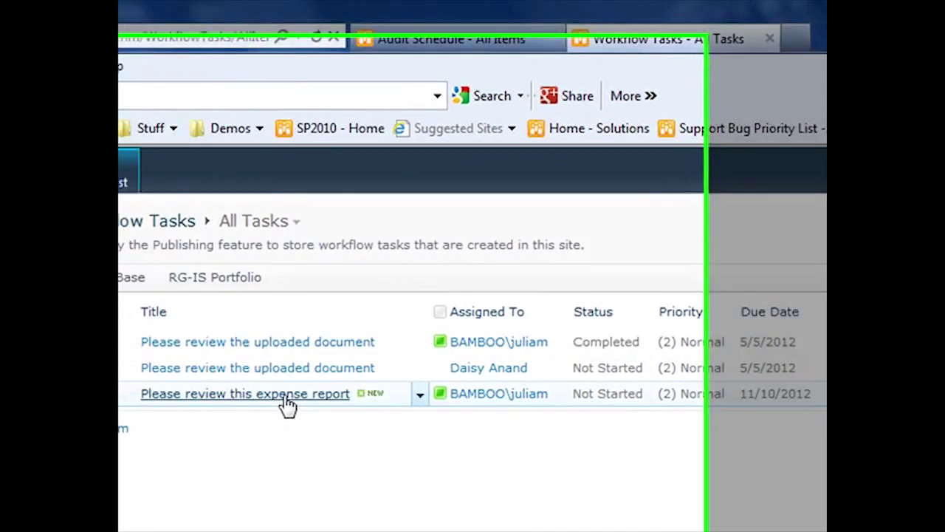
Open the 'Please review this expense report' task from Workflow Tasks
left_click(287, 399)
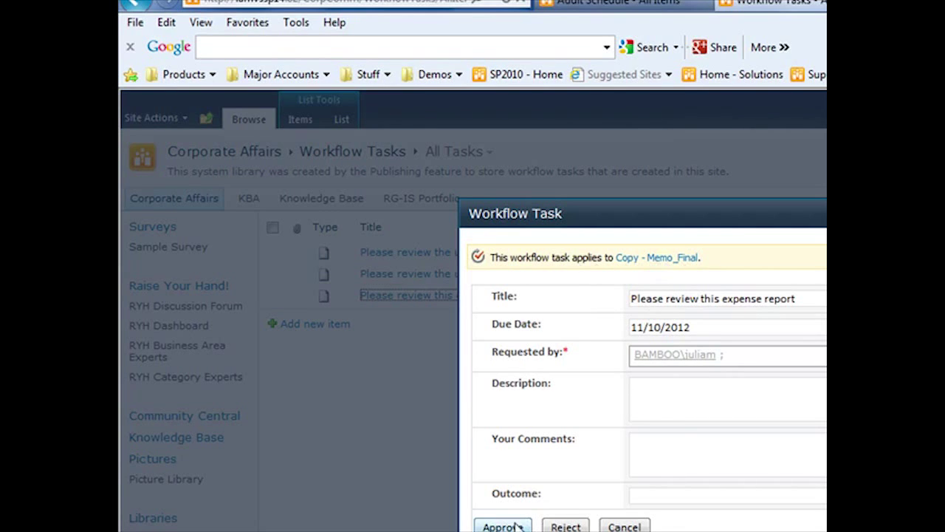
Approve the Copy - Memo_Final review task with the comment "this is ok with me."
left_click(655, 449)
type("this is ok with")
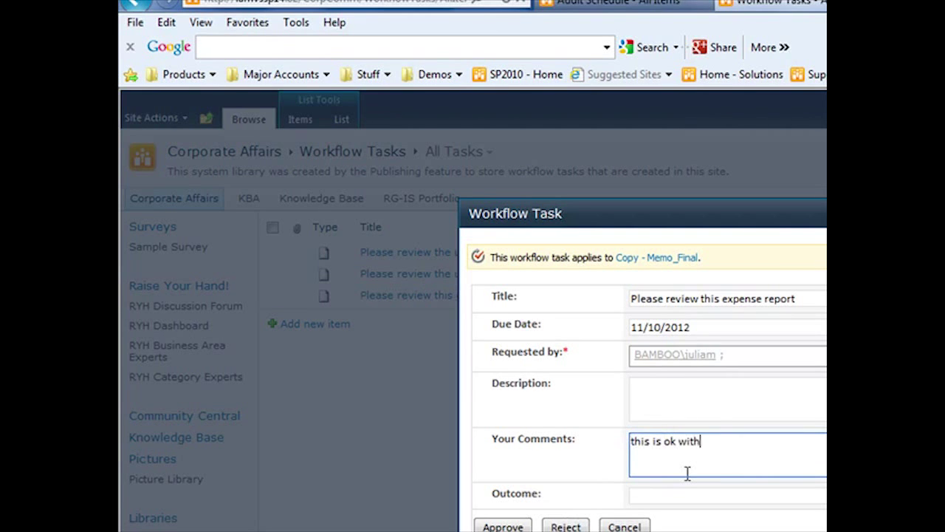
type("me.")
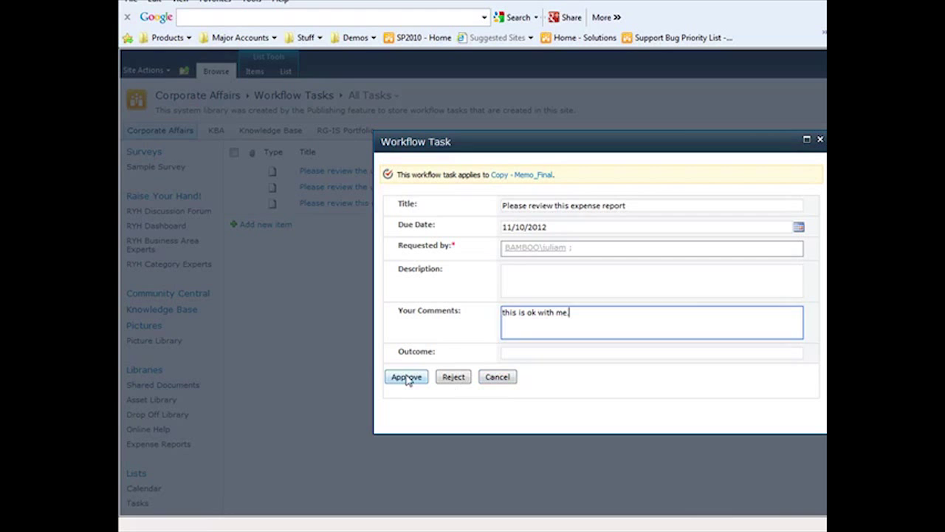
left_click(407, 378)
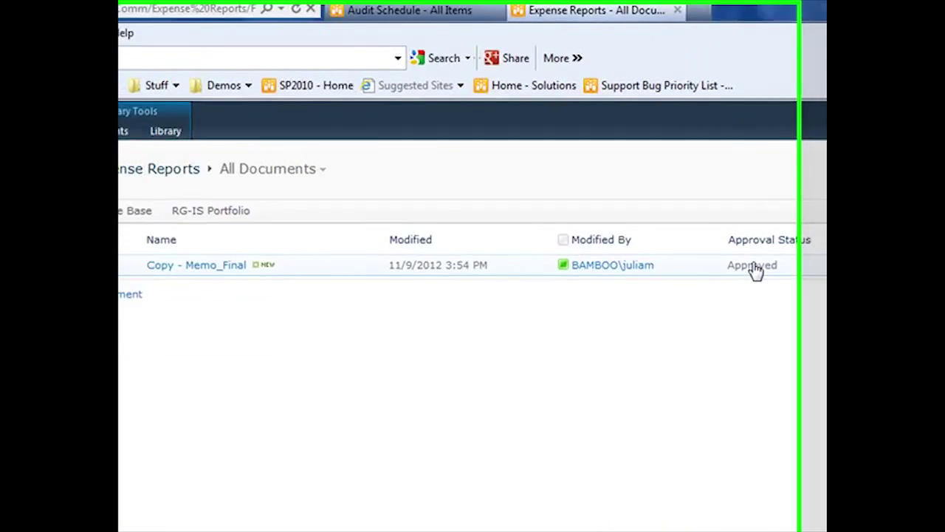
Upload Bulk Import example.xlsx to the Expense Reports library
left_click(168, 278)
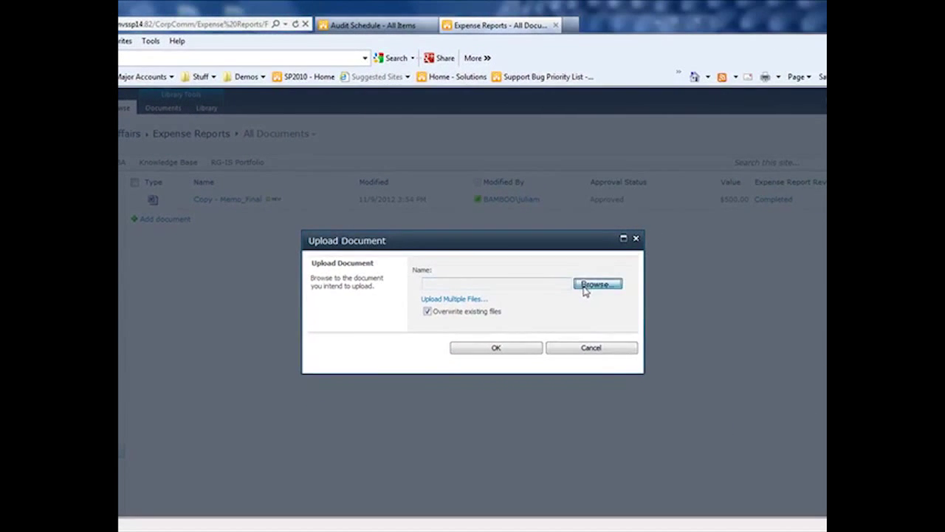
left_click(585, 290)
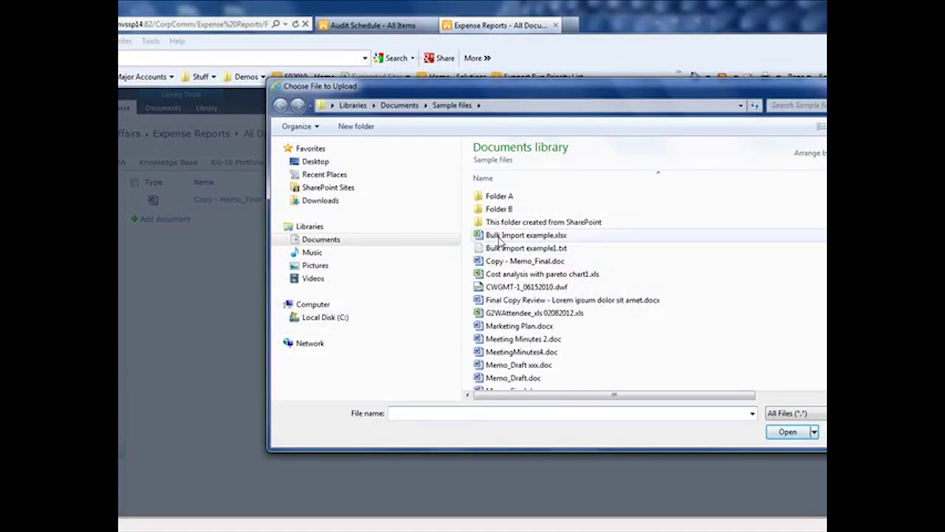
left_click(517, 235)
left_click(783, 433)
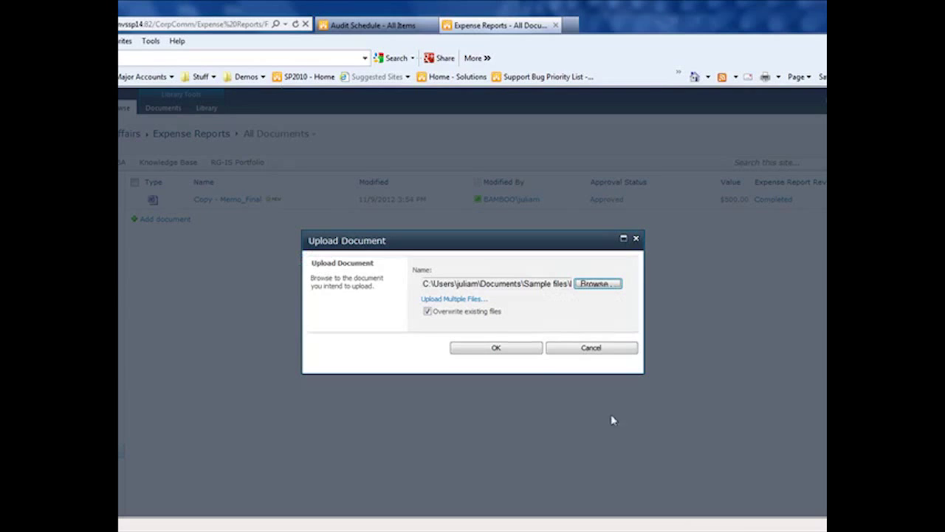
left_click(517, 348)
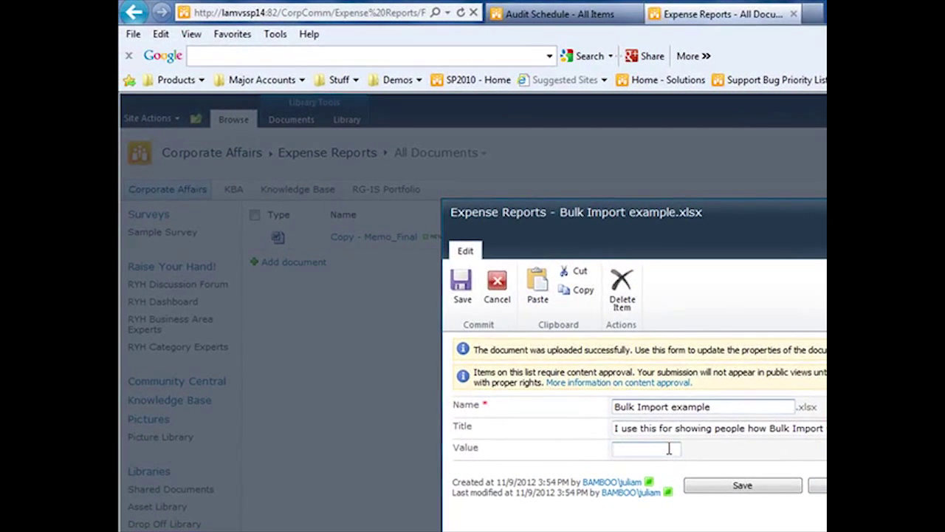
Fill in the document's Value as 35 and save its properties
left_click(674, 448)
type("20")
left_click(742, 485)
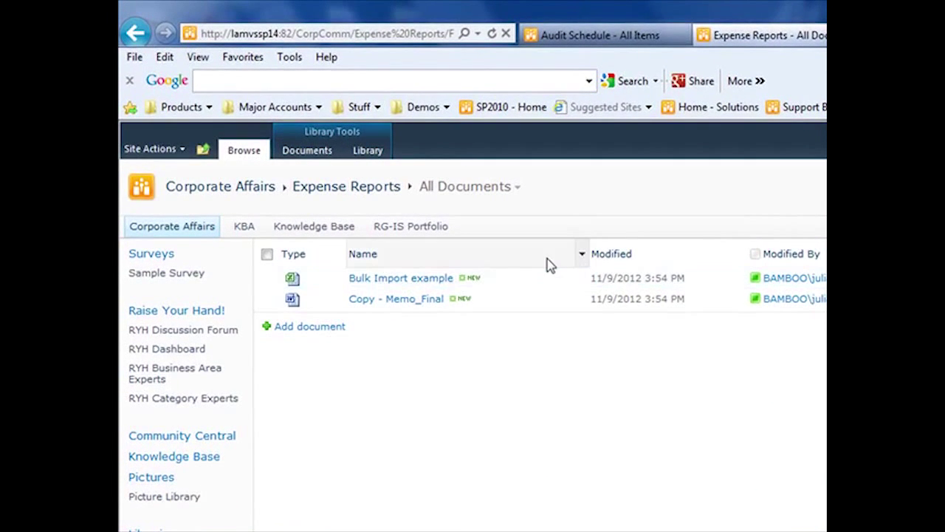
Start the Expense Report Review workflow on Bulk Import example and refresh to see it auto-approved at $35
mouse_move(423, 279)
left_click(582, 279)
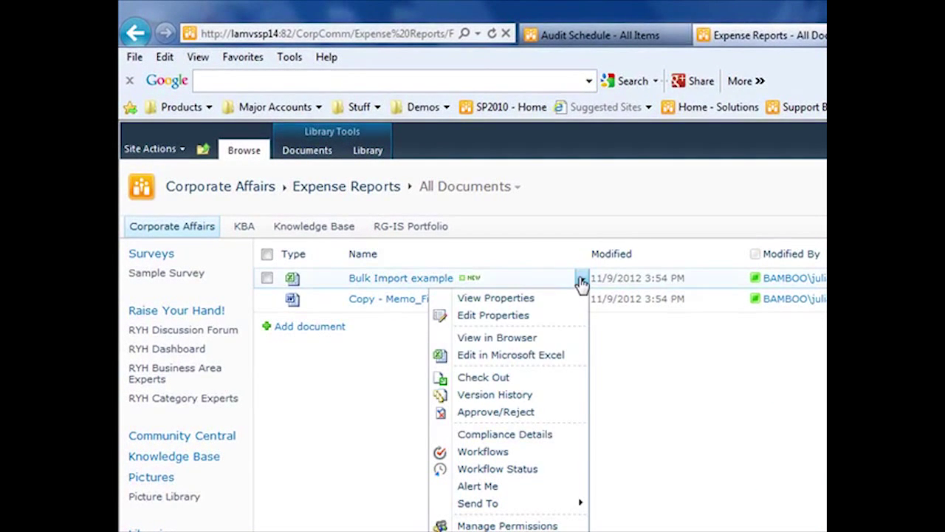
left_click(520, 451)
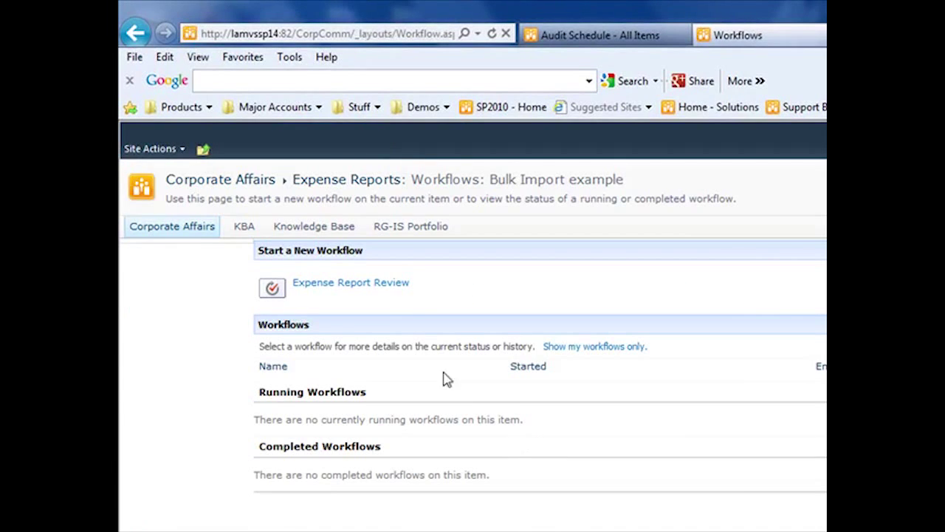
left_click(382, 288)
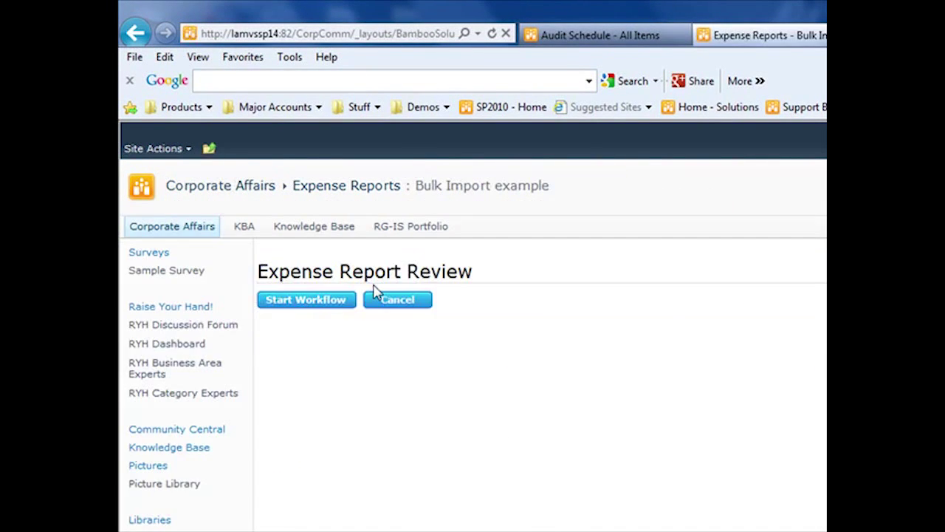
left_click(306, 403)
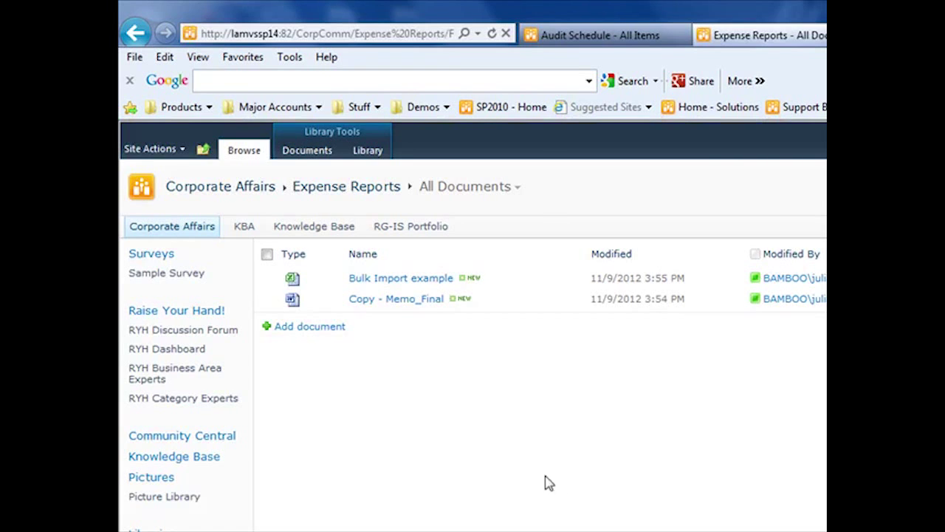
left_click(491, 35)
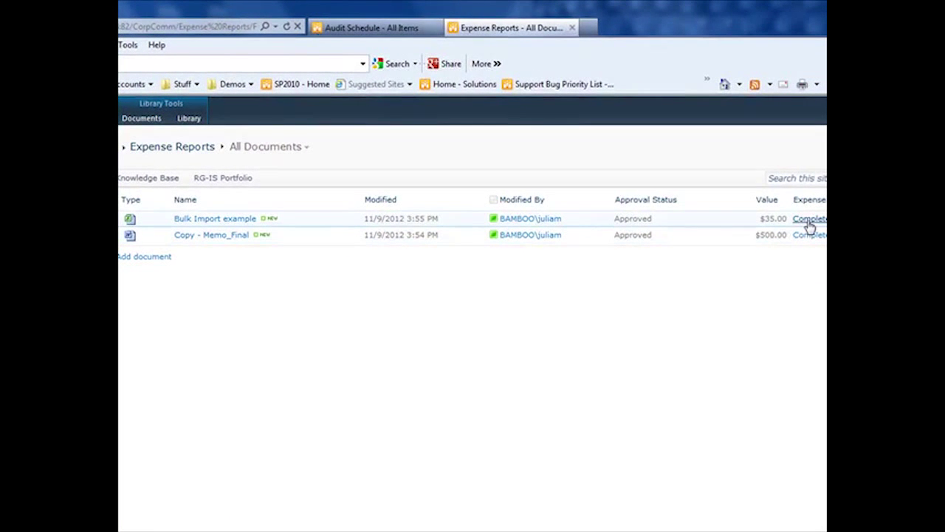
Upload Bulk Import example1.txt to the Expense Reports library
left_click(145, 257)
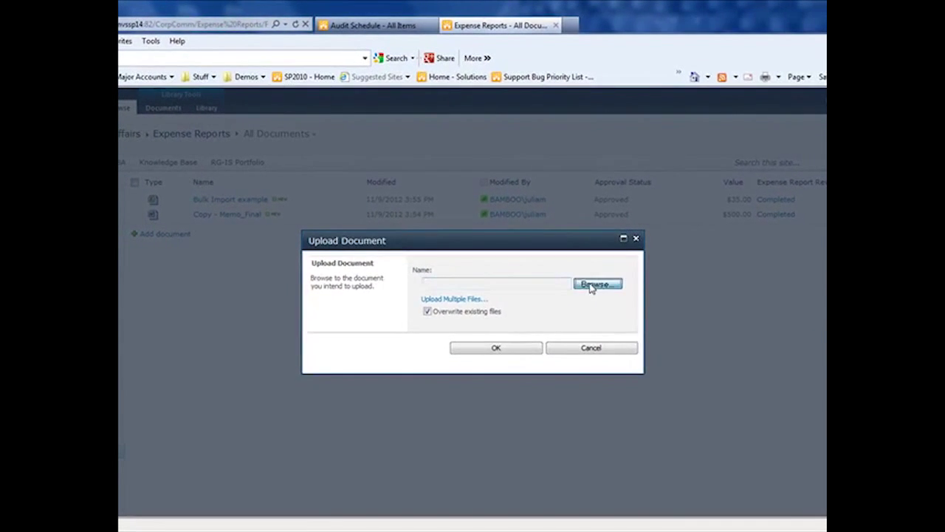
left_click(598, 284)
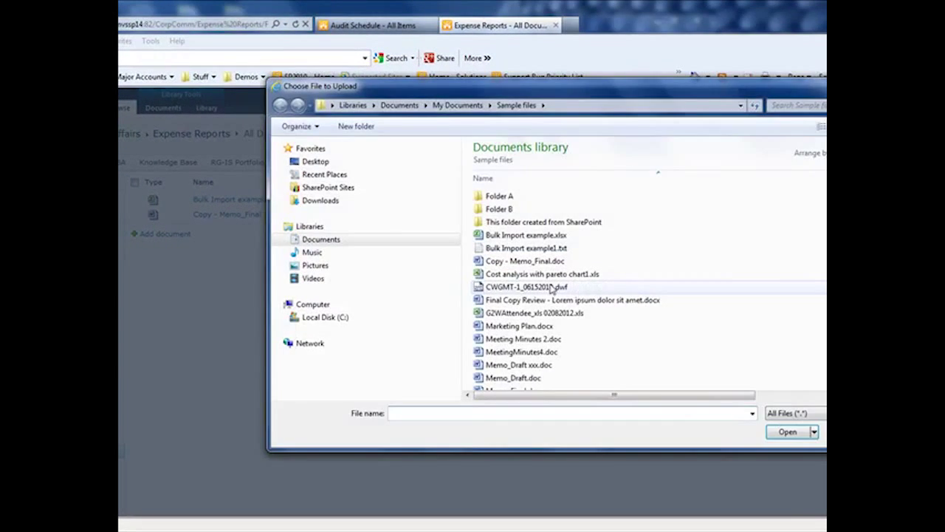
left_click(532, 261)
left_click(525, 248)
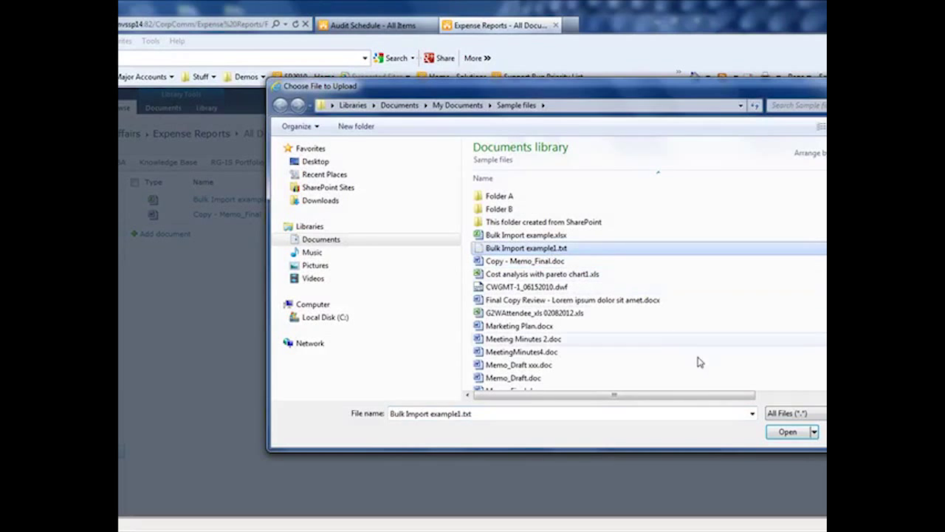
left_click(787, 431)
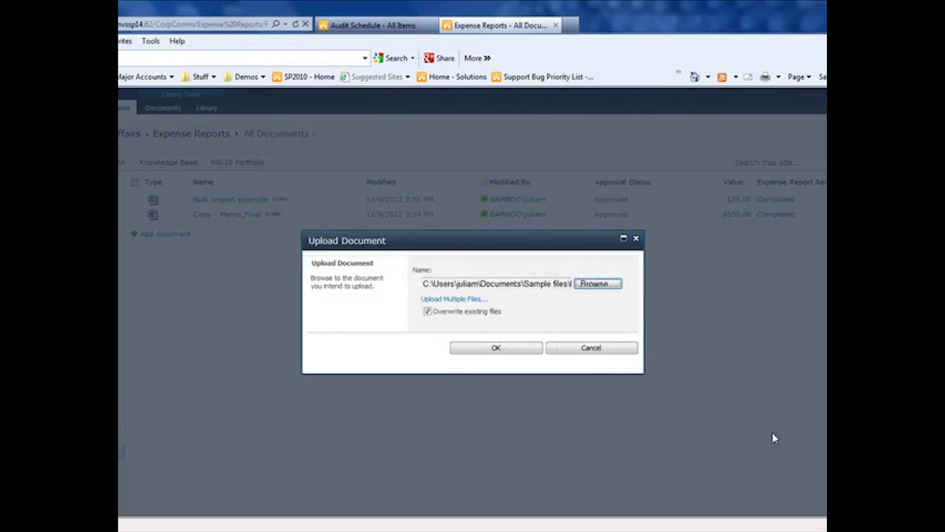
left_click(513, 347)
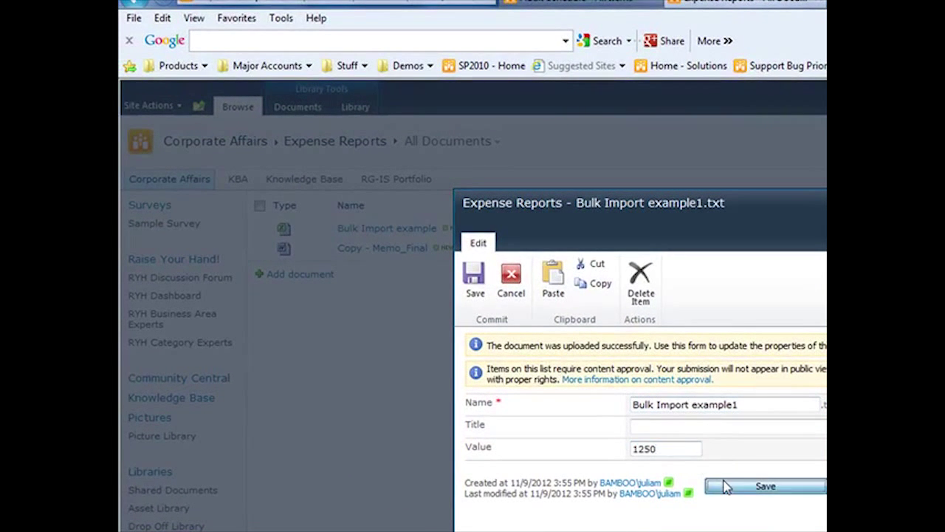
Save Bulk Import example1 with Value 1250, then bring up Copy - Memo_Final's actions
left_click(765, 486)
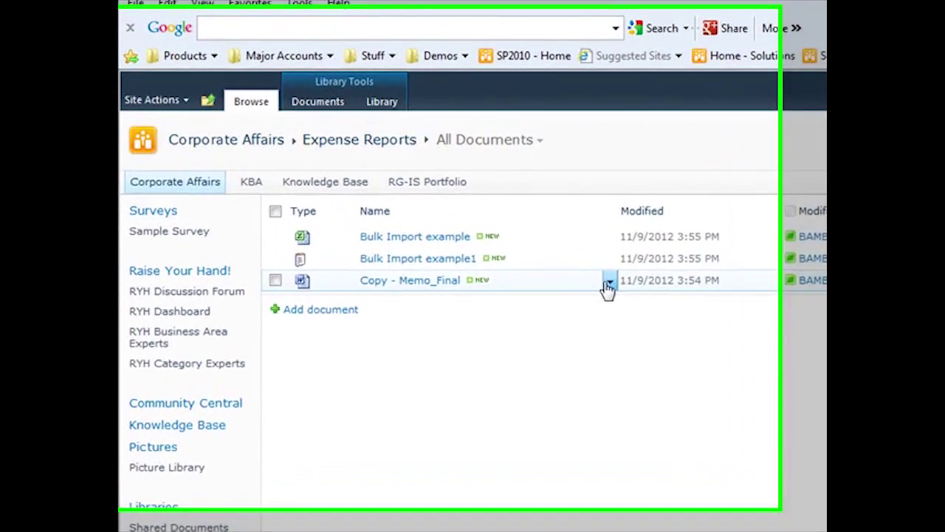
left_click(607, 285)
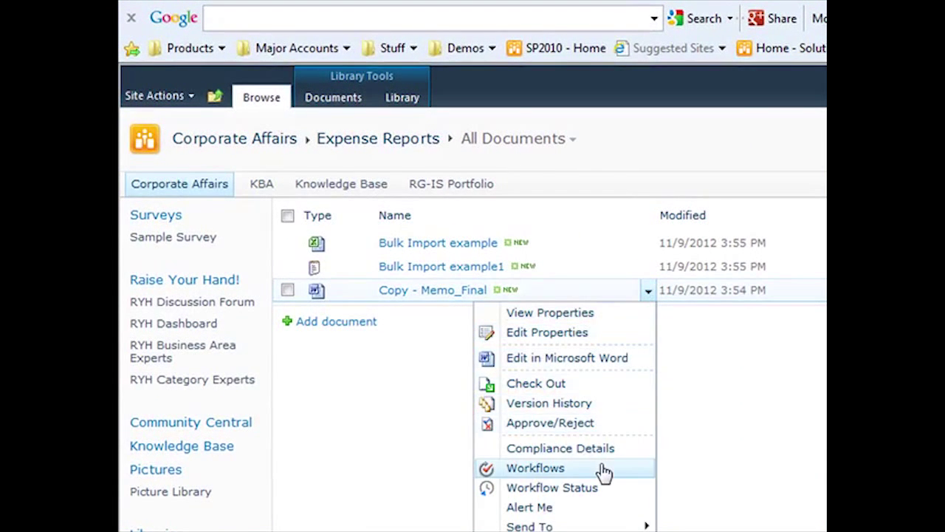
Start the Expense Report Review workflow on Copy - Memo_Final
left_click(602, 468)
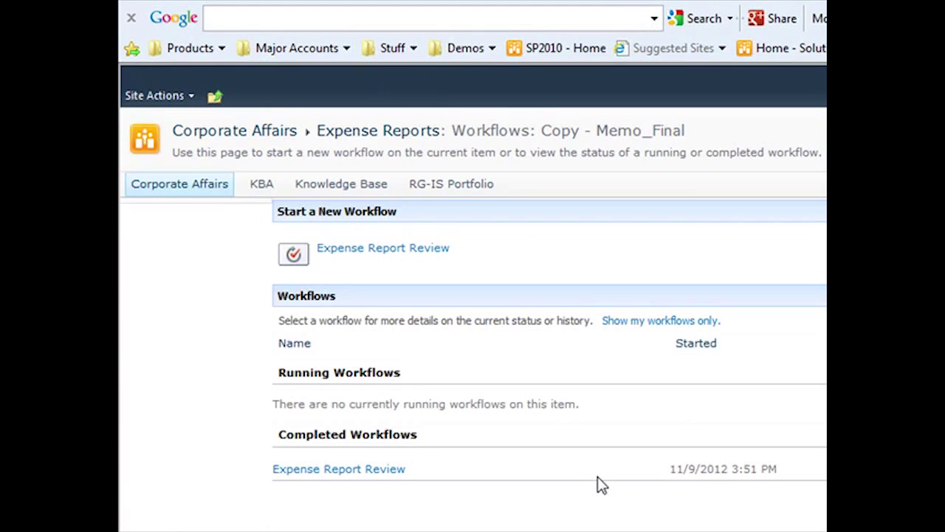
left_click(399, 248)
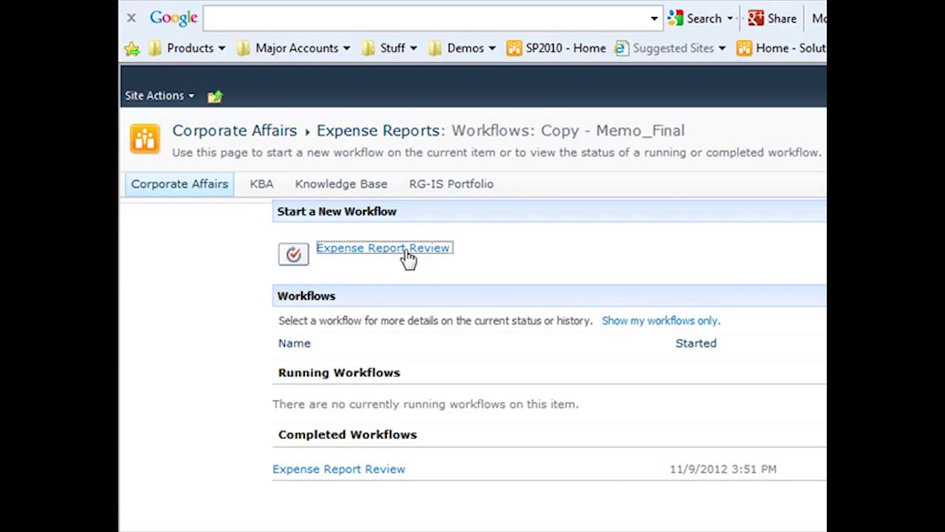
left_click(332, 386)
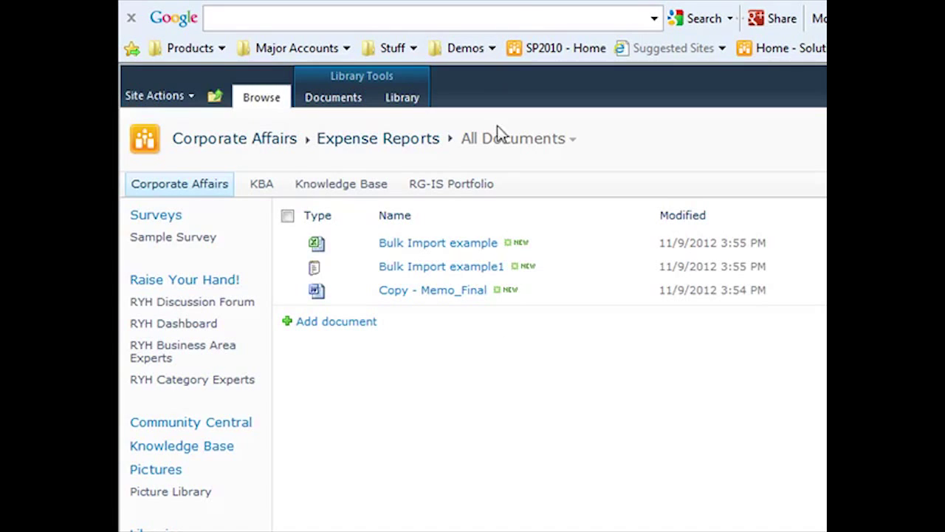
Start the Expense Report Review workflow on Bulk Import example1 and go to the site's lists
left_click(648, 266)
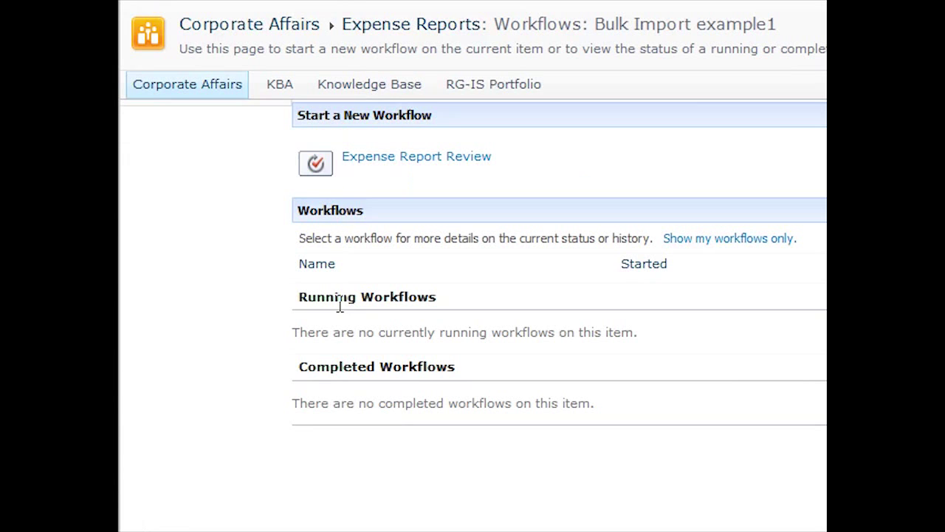
left_click(378, 158)
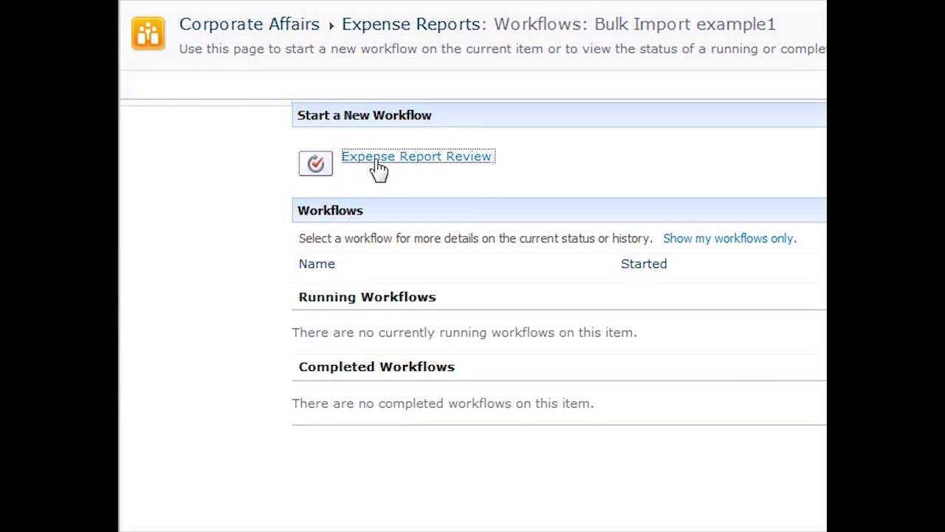
left_click(359, 319)
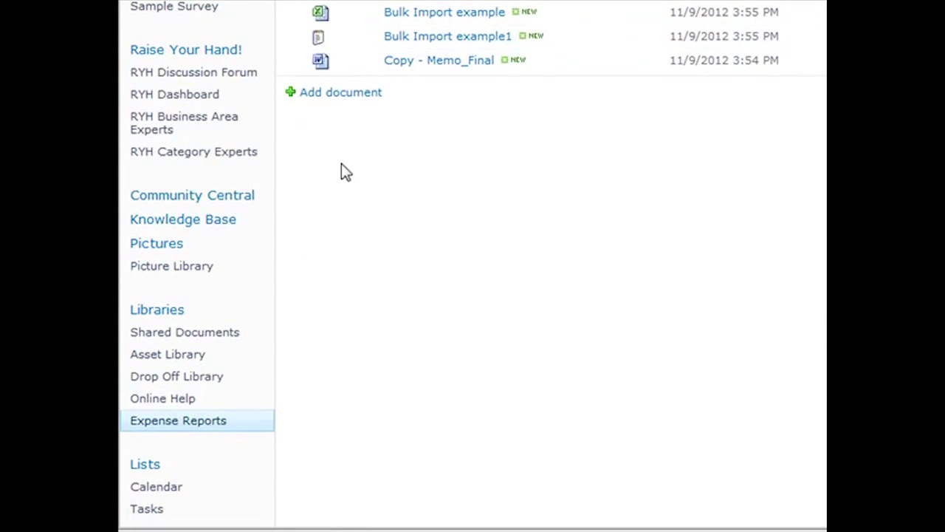
left_click(145, 464)
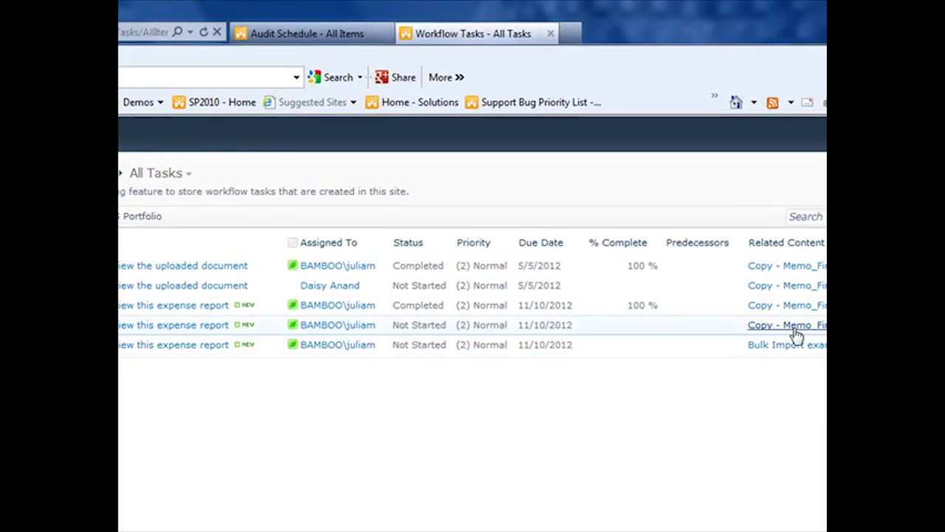
Approve the Bulk Import example1 review task with the comment "ok"
left_click(174, 345)
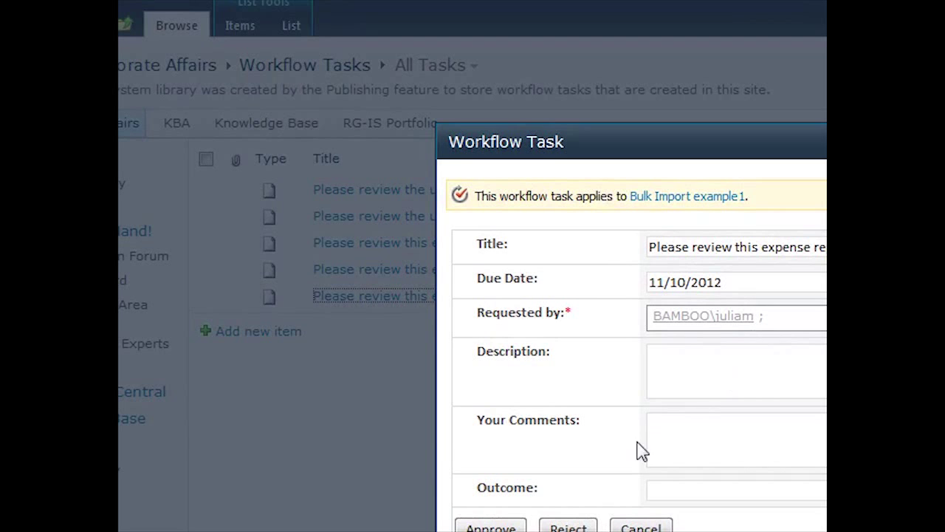
left_click(681, 439)
type("ok")
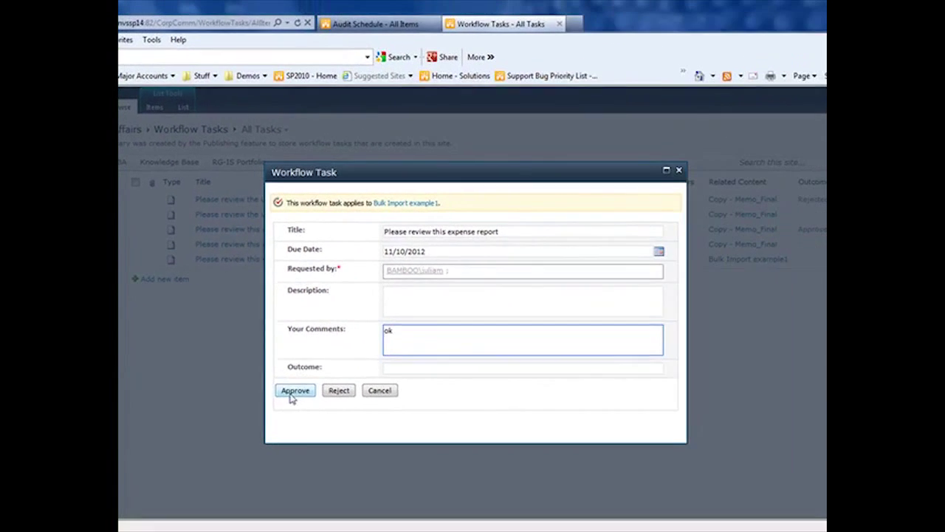
left_click(491, 528)
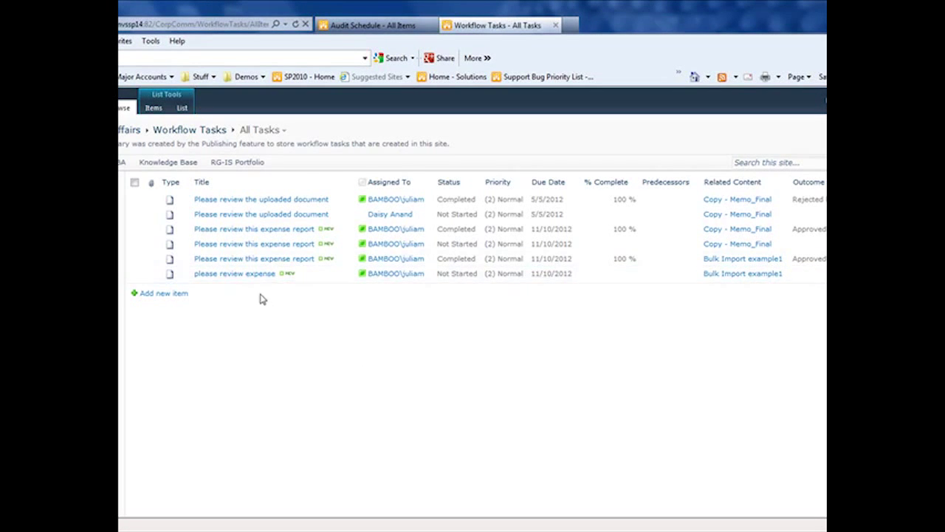
Reject the second-round "please review expense" task for Bulk Import example1 with the comment "not ok"
left_click(247, 275)
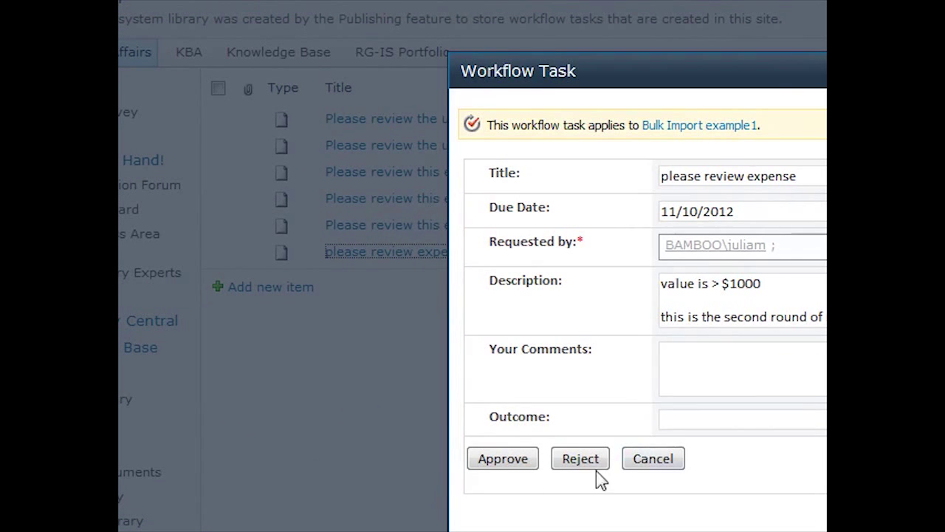
left_click(759, 373)
type("not ok")
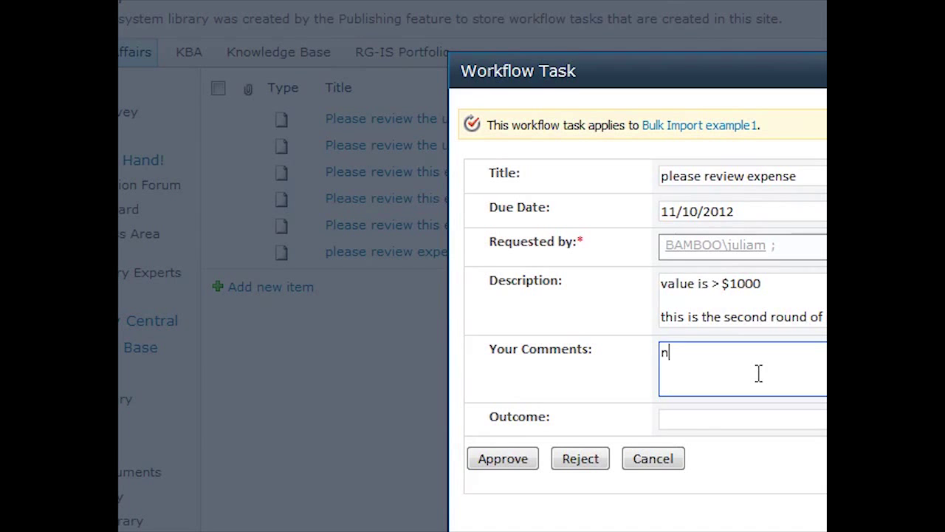
left_click(581, 459)
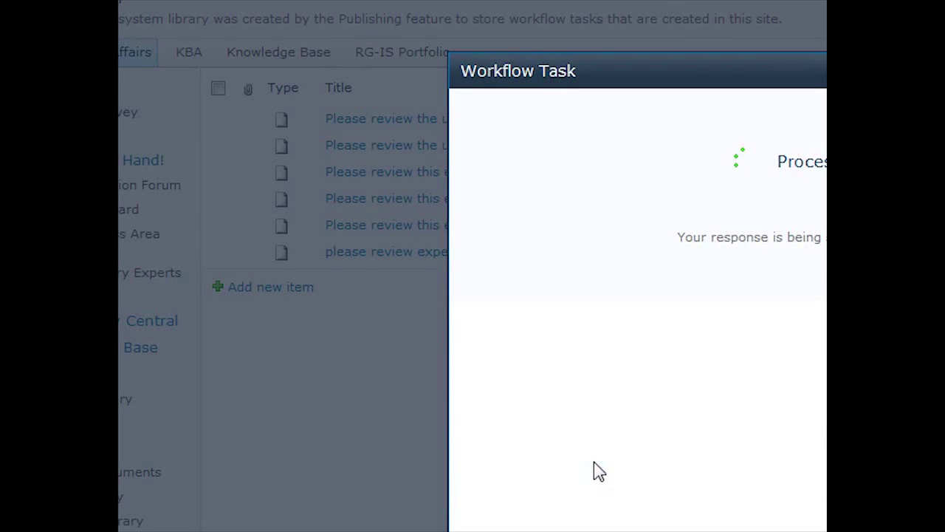